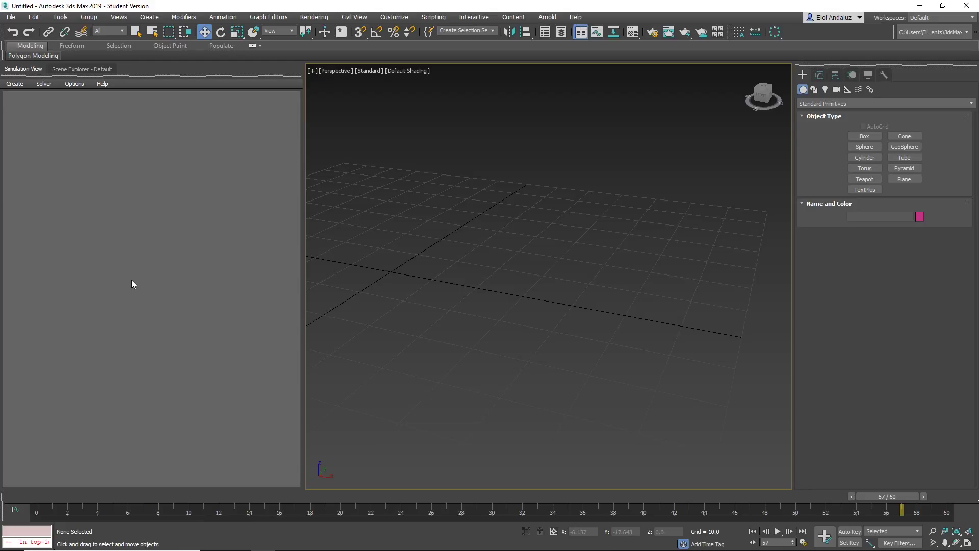
Create a Fluid Loader object in the perspective view with an icon size of about 35.5
{"action": "left_click", "coordinate": [824, 102]}
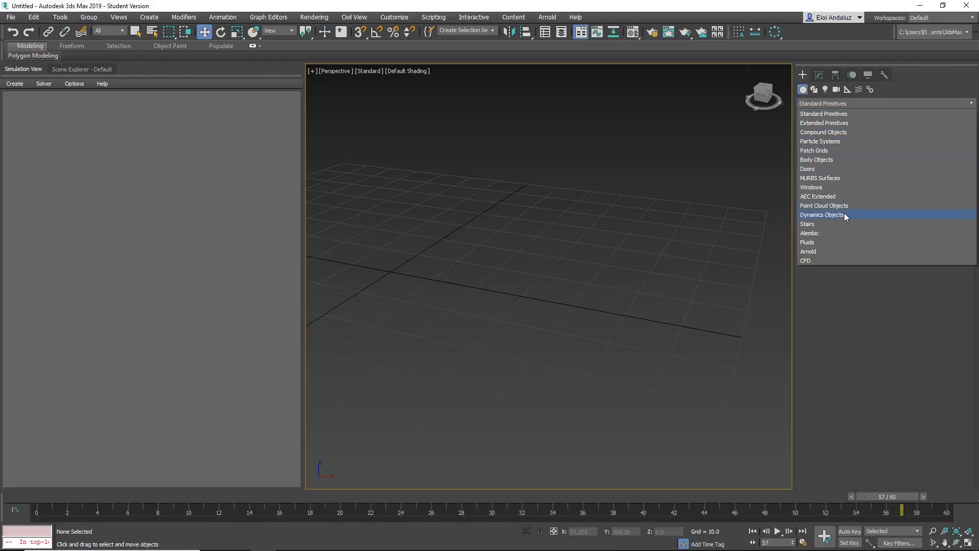
{"action": "left_click", "coordinate": [840, 241]}
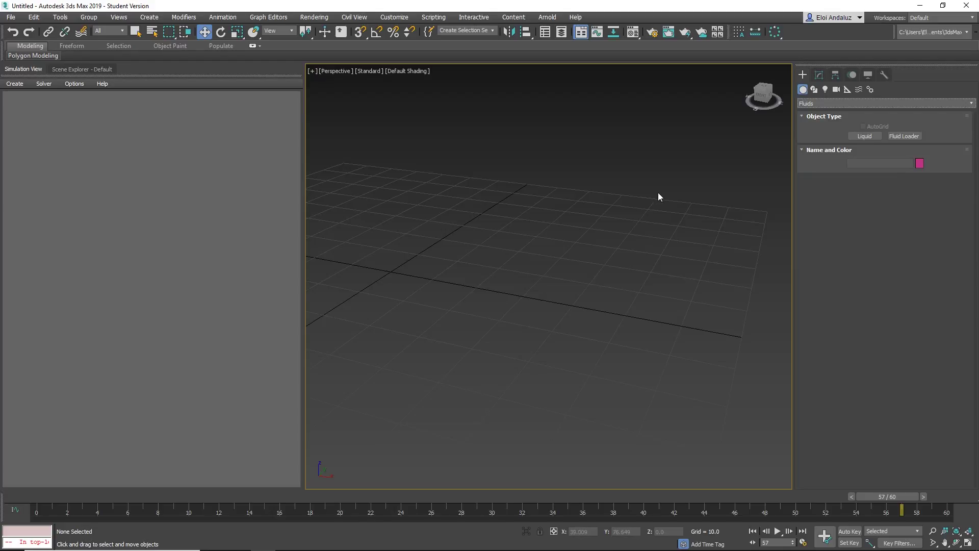
{"action": "left_click", "coordinate": [907, 135]}
{"action": "left_click_drag", "start_coordinate": [516, 280], "coordinate": [553, 221]}
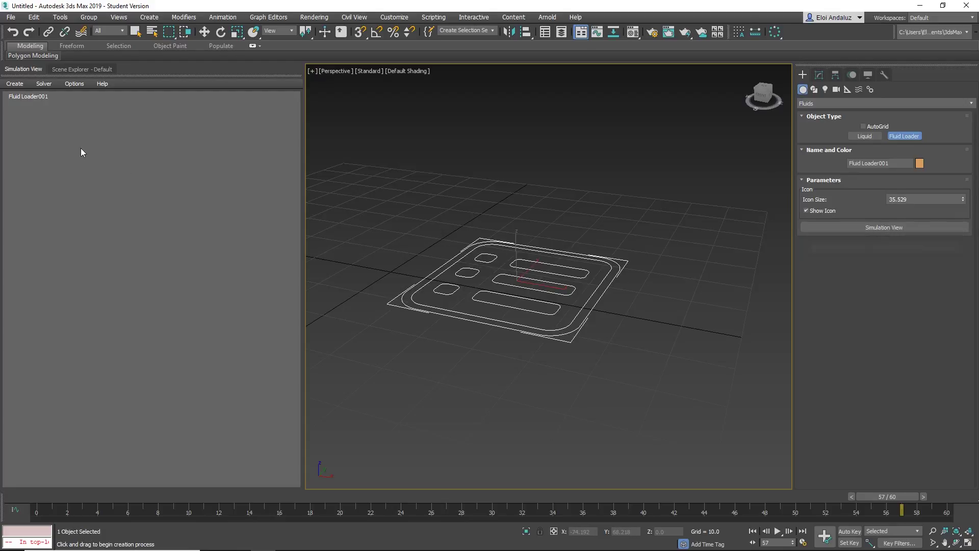
Add the cache file voxel_liquid_particle.0000.bif to Fluid Loader001's cache list
{"action": "left_click", "coordinate": [46, 96]}
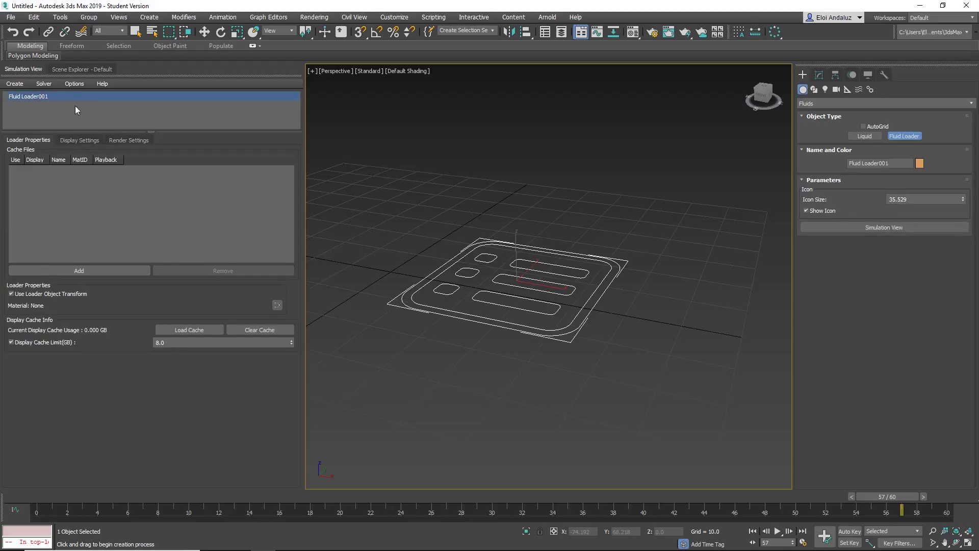
{"action": "left_click", "coordinate": [109, 271]}
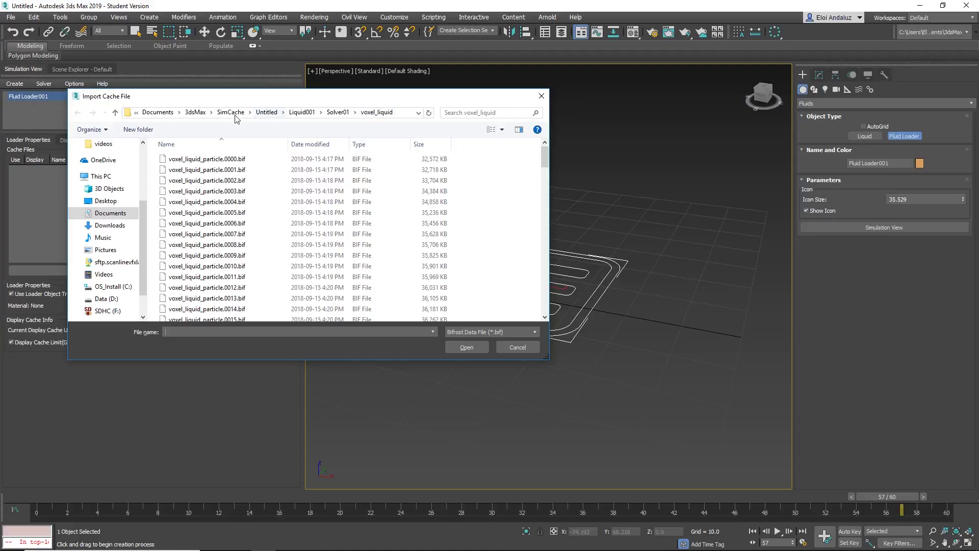
{"action": "double_click", "coordinate": [199, 161]}
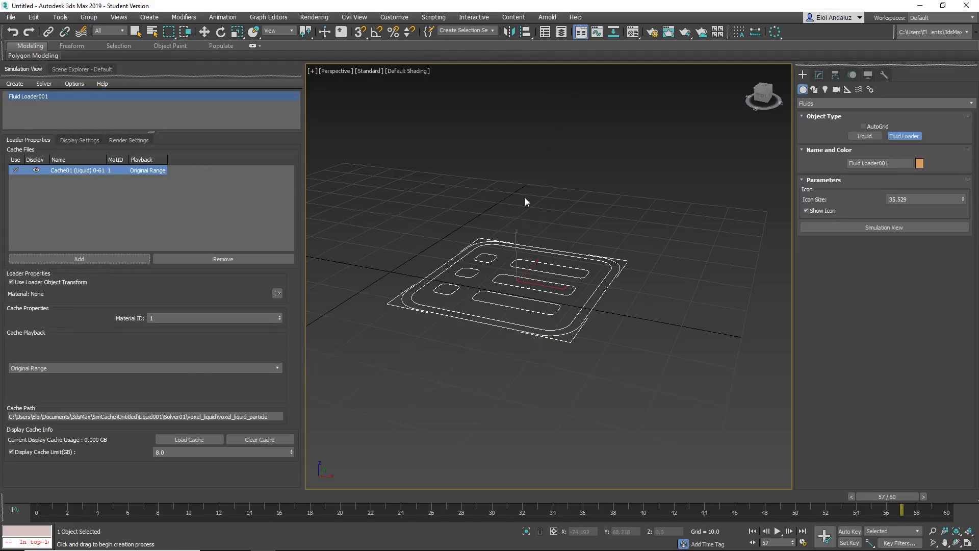
Scrub through the timeline and view the cached liquid simulation from different angles
{"action": "scroll", "coordinate": [536, 240], "scroll_direction": "down", "scroll_amount": 5}
{"action": "middle_click_drag", "start_coordinate": [542, 273], "coordinate": [574, 275], "text": "alt"}
{"action": "left_click_drag", "start_coordinate": [33, 496], "coordinate": [943, 444]}
{"action": "left_click_drag", "start_coordinate": [806, 442], "coordinate": [375, 433]}
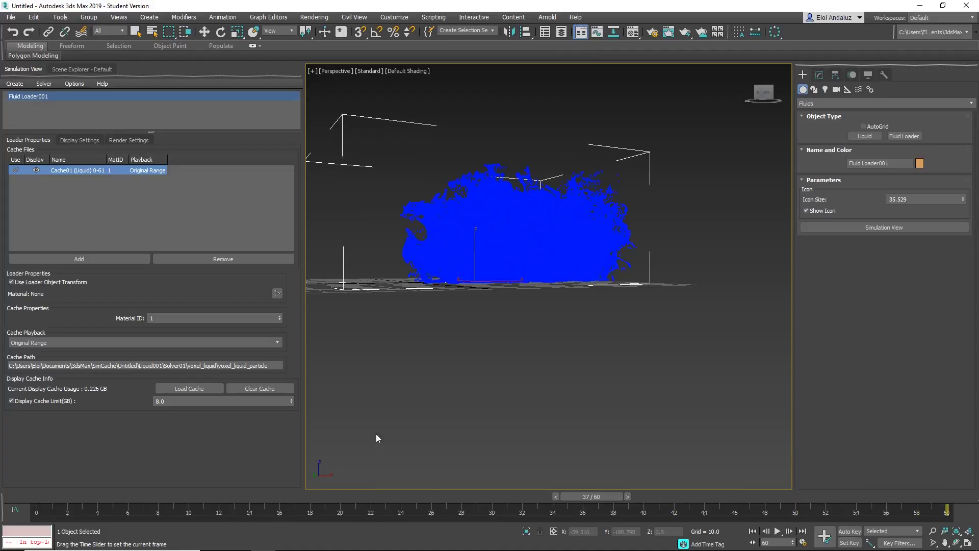
{"action": "left_click", "coordinate": [905, 136]}
{"action": "middle_click_drag", "start_coordinate": [645, 250], "coordinate": [612, 297], "text": "alt"}
{"action": "scroll", "coordinate": [504, 317], "scroll_direction": "up", "scroll_amount": 3}
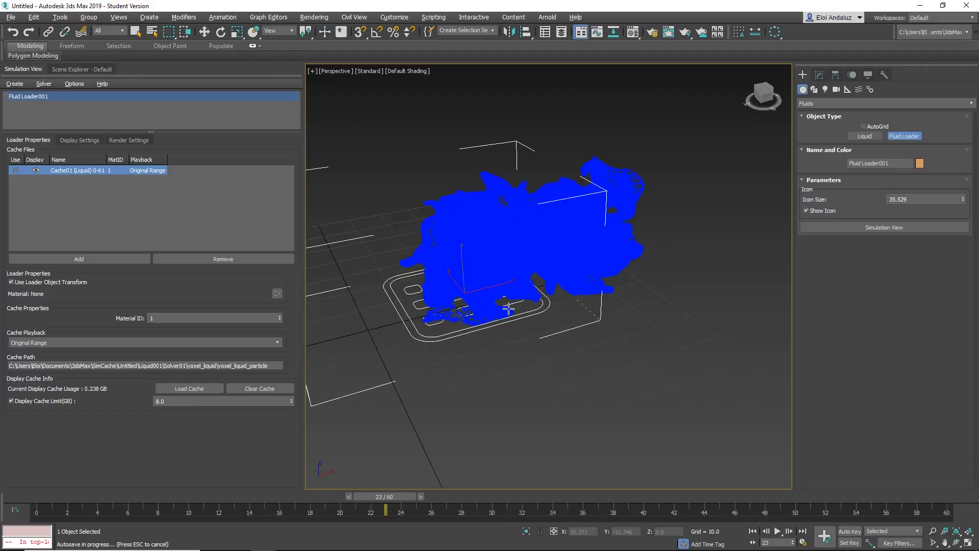
Try rotating the fluid loader in the viewport and undo the rotation
{"action": "key", "text": "w"}
{"action": "middle_click_drag", "start_coordinate": [434, 313], "coordinate": [495, 264], "text": "alt"}
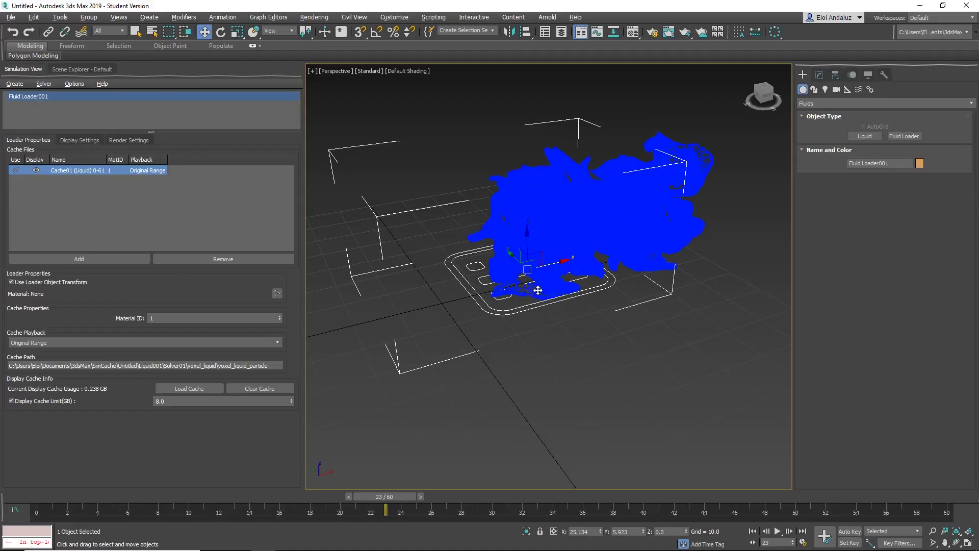
{"action": "key", "text": "e"}
{"action": "left_click_drag", "start_coordinate": [535, 262], "coordinate": [527, 309]}
{"action": "key", "text": "ctrl+z"}
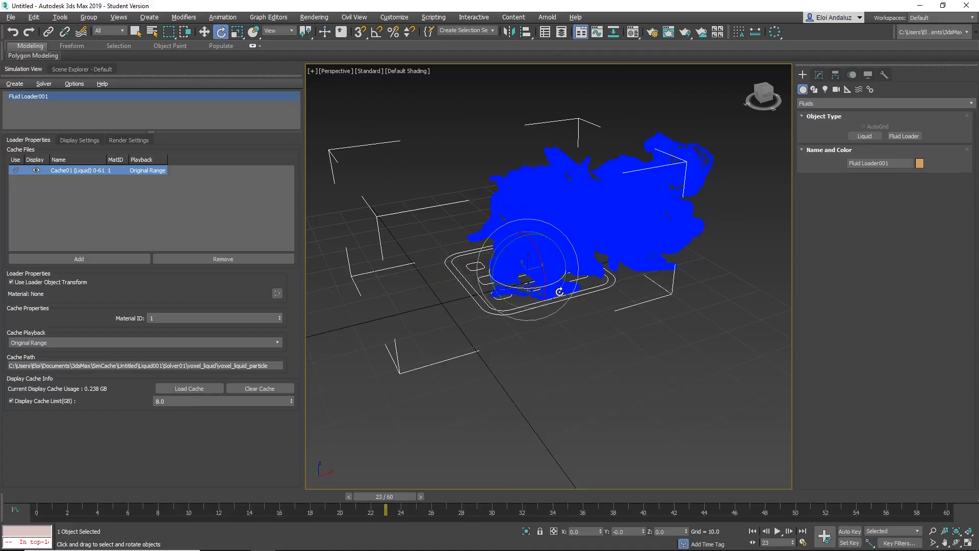
Clone the fluid loader as a copy along X, placing it at about X 71.7
{"action": "key", "text": "w"}
{"action": "mouse_move", "coordinate": [543, 269]}
{"action": "left_mouse_down"}
{"action": "mouse_move", "coordinate": [500, 280]}
{"action": "mouse_move", "coordinate": [701, 210]}
{"action": "left_mouse_up"}
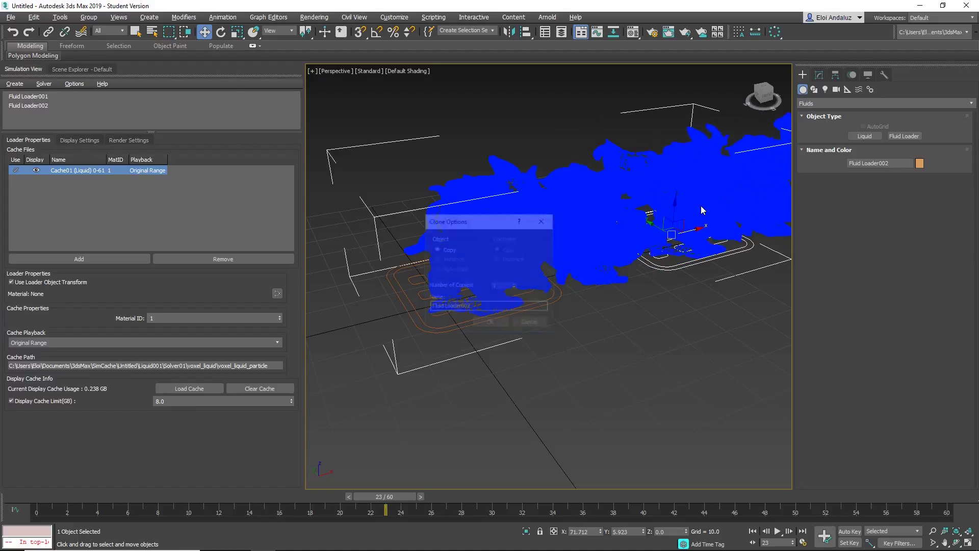
{"action": "key", "text": "Return"}
{"action": "middle_click_drag", "start_coordinate": [574, 308], "coordinate": [653, 283], "text": "alt"}
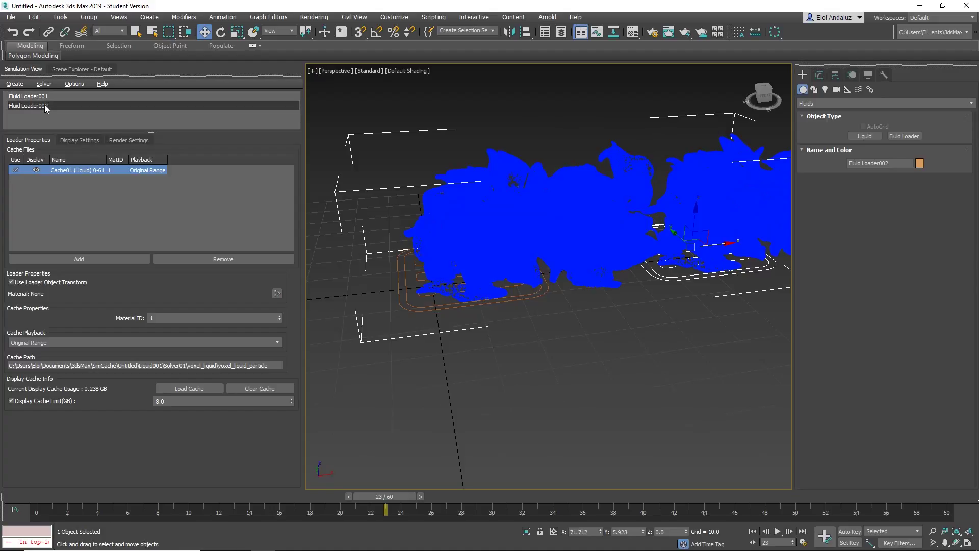
{"action": "middle_click_drag", "start_coordinate": [637, 254], "coordinate": [561, 270]}
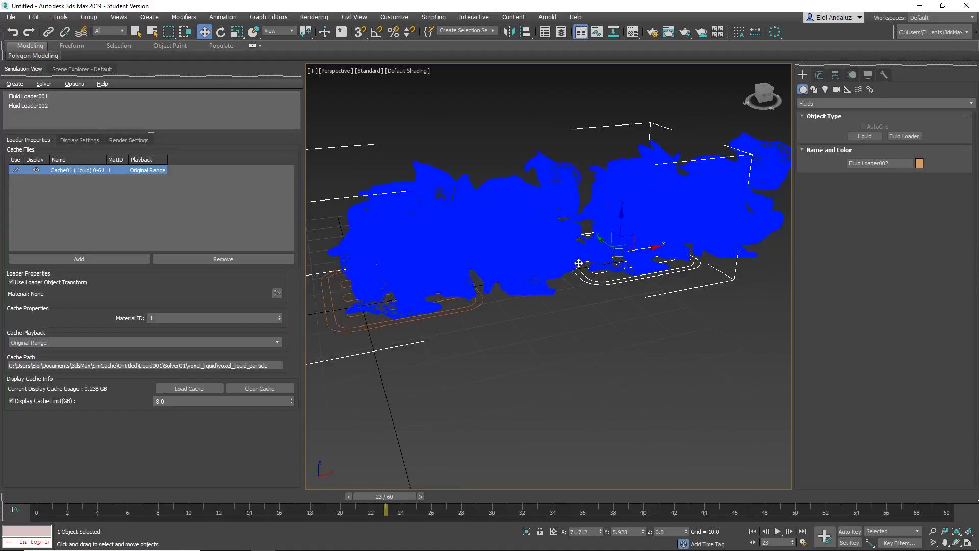
Select Fluid Loader002 in the scene from its simulation list entry and move it along X to about 77.7
{"action": "left_click", "coordinate": [670, 237]}
{"action": "left_click", "coordinate": [433, 280]}
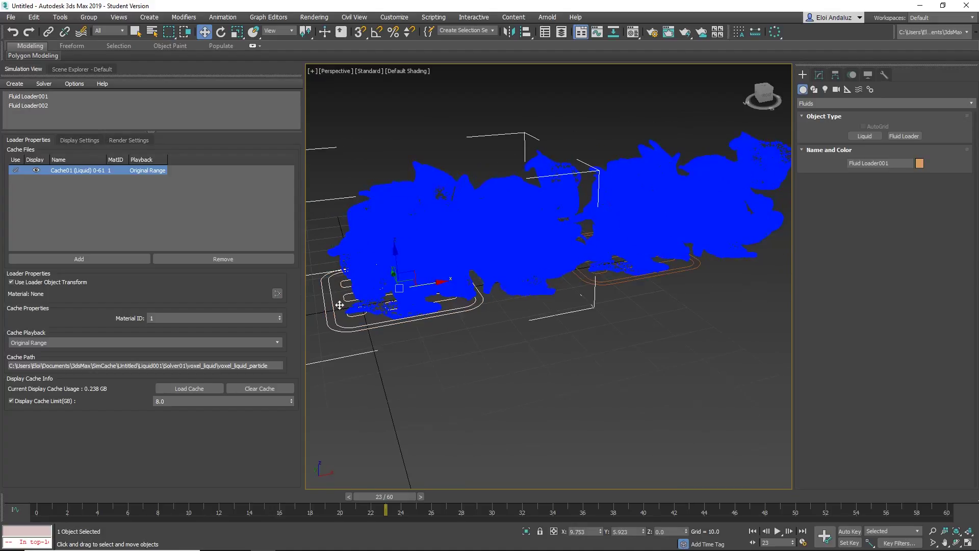
{"action": "left_click", "coordinate": [314, 277]}
{"action": "left_click", "coordinate": [53, 108]}
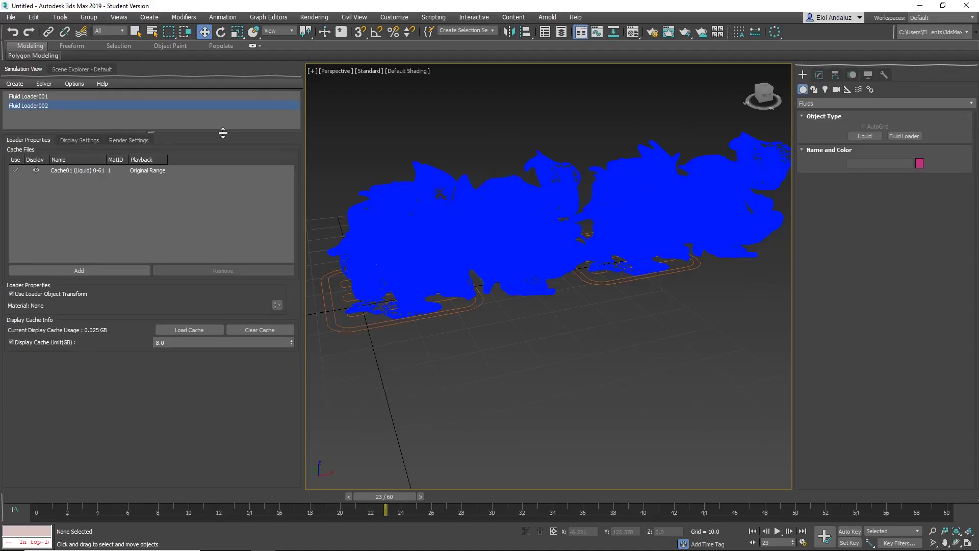
{"action": "right_click", "coordinate": [49, 107]}
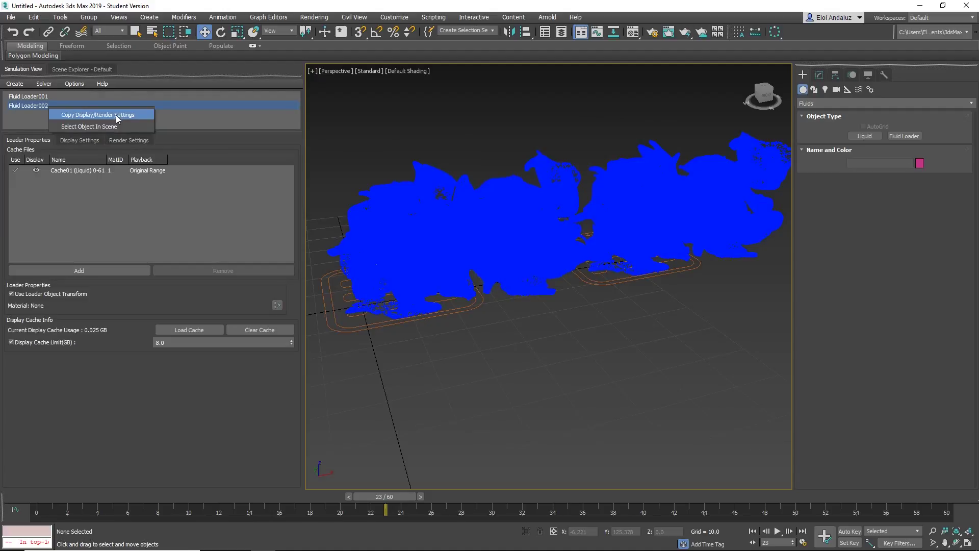
{"action": "left_click", "coordinate": [90, 127]}
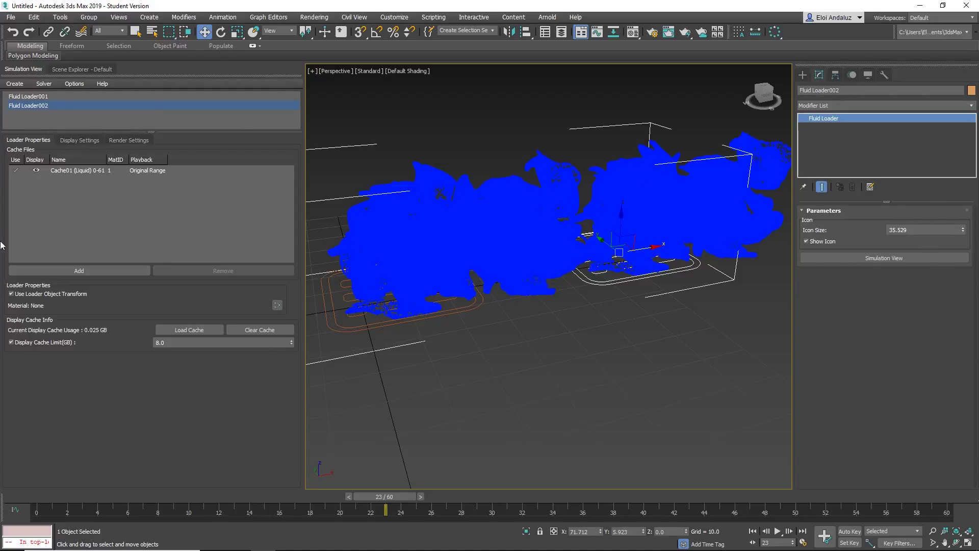
{"action": "left_click", "coordinate": [199, 330]}
{"action": "left_click_drag", "start_coordinate": [655, 248], "coordinate": [666, 230]}
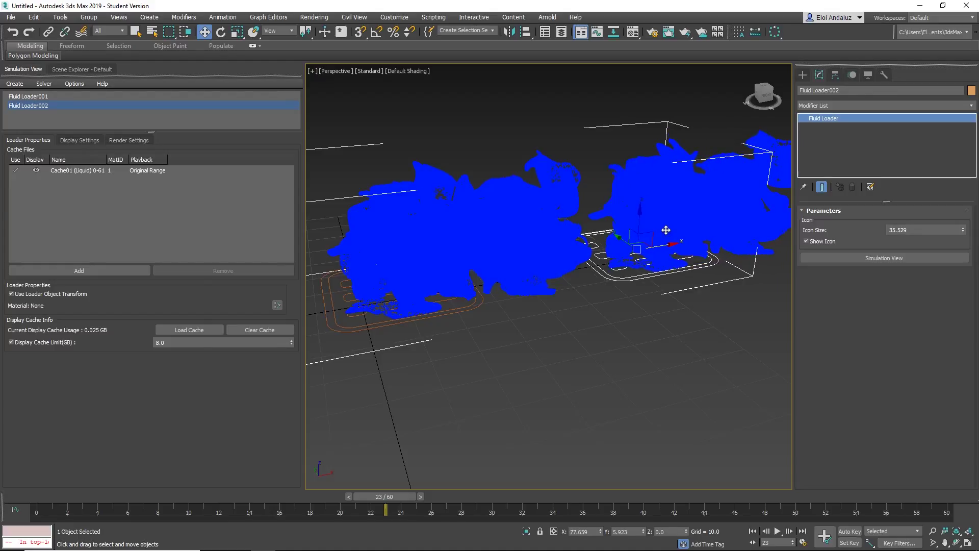
In Fluid Loader002's display settings, switch the liquid color channel to Density and back to Vorticity
{"action": "left_click", "coordinate": [81, 140]}
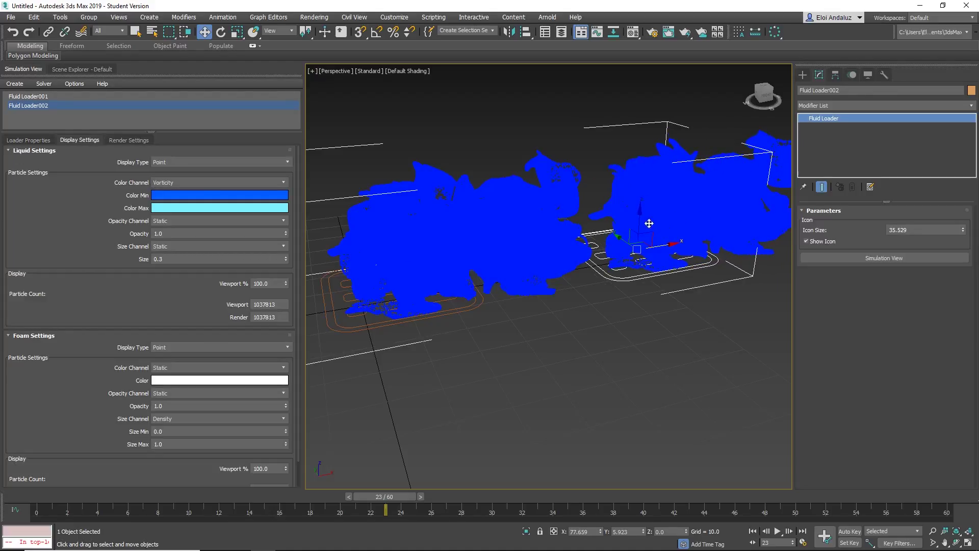
{"action": "middle_click_drag", "start_coordinate": [475, 241], "coordinate": [533, 240], "text": "alt"}
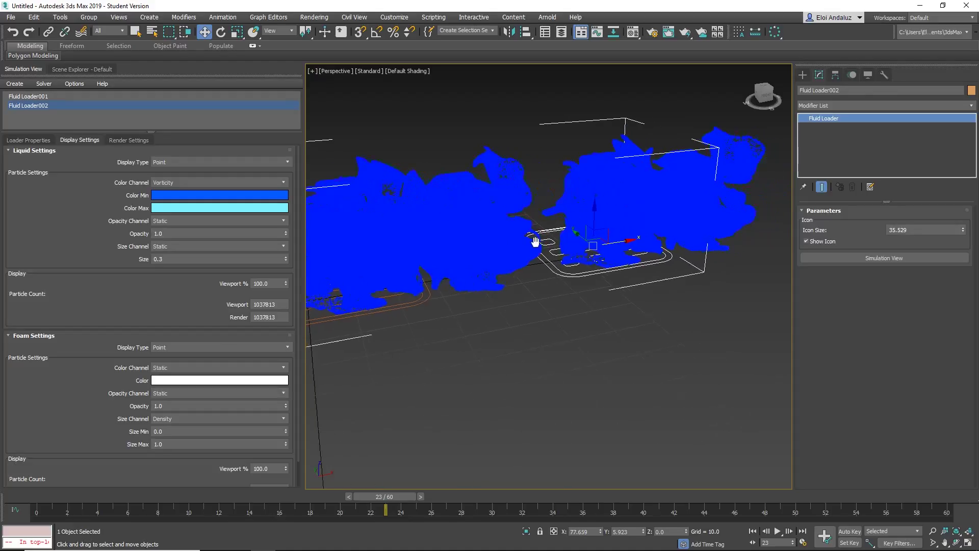
{"action": "left_click", "coordinate": [580, 304]}
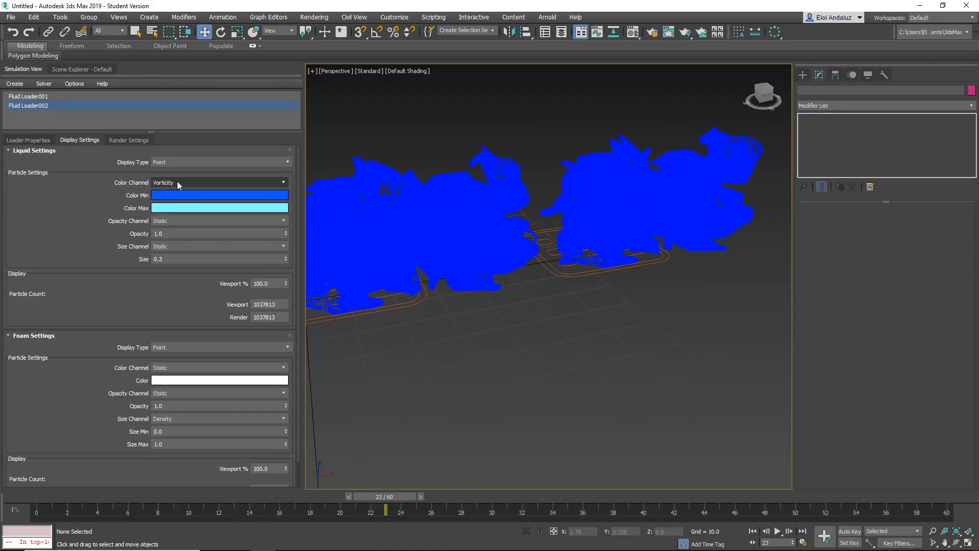
{"action": "middle_click_drag", "start_coordinate": [568, 212], "coordinate": [581, 194], "text": "alt"}
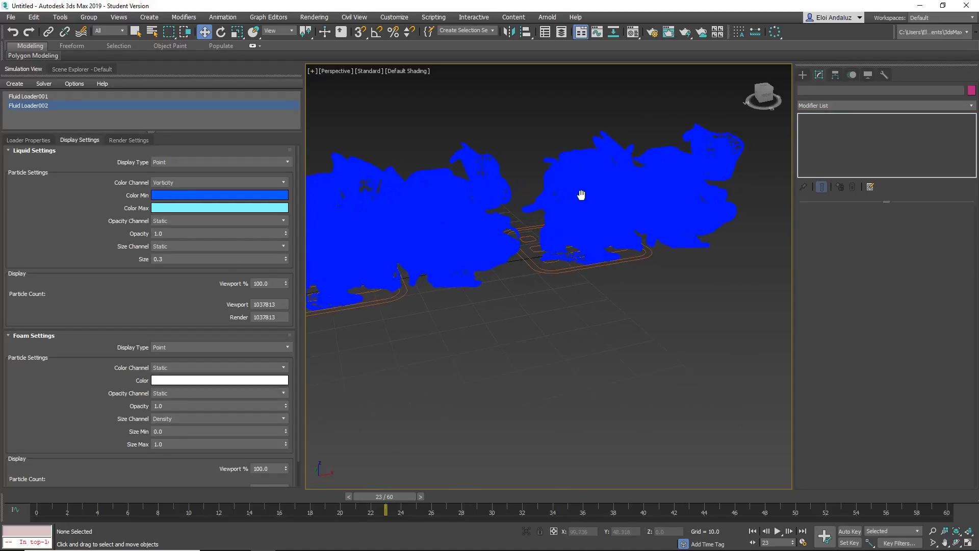
{"action": "left_click", "coordinate": [230, 182]}
{"action": "left_click", "coordinate": [228, 191]}
{"action": "left_click", "coordinate": [218, 182]}
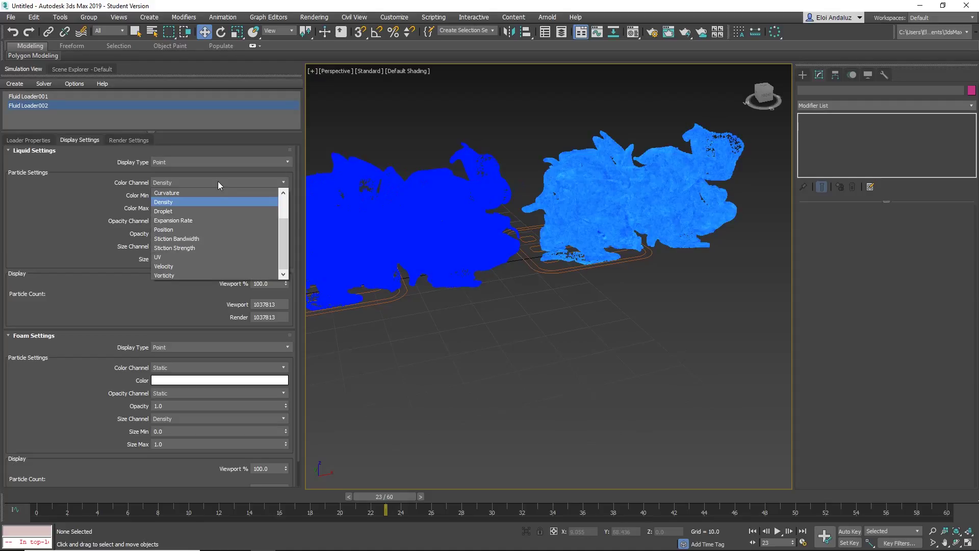
{"action": "left_click", "coordinate": [182, 275]}
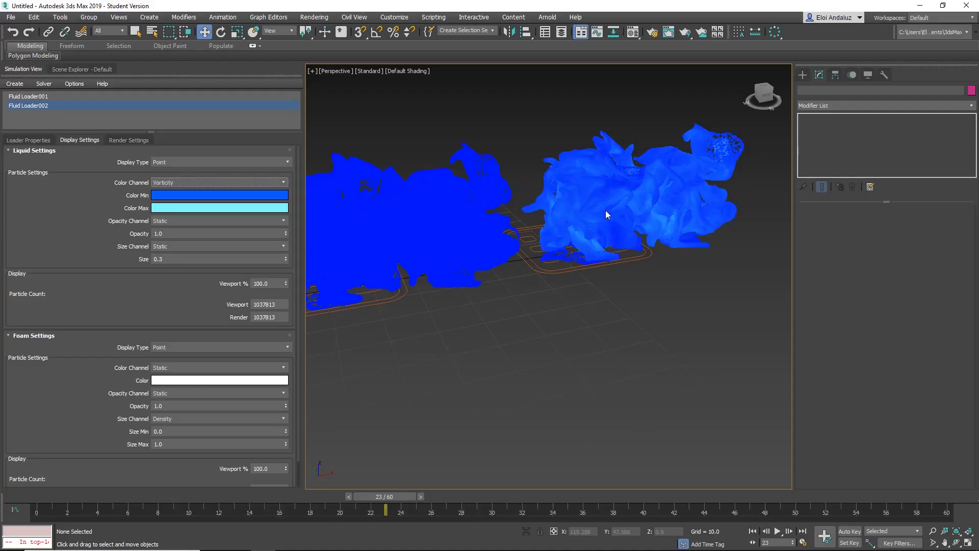
Return to frame 0, show the loader properties, and play the animation to compare both loaders
{"action": "middle_click_drag", "start_coordinate": [605, 214], "coordinate": [598, 206], "text": "alt"}
{"action": "left_click", "coordinate": [72, 498]}
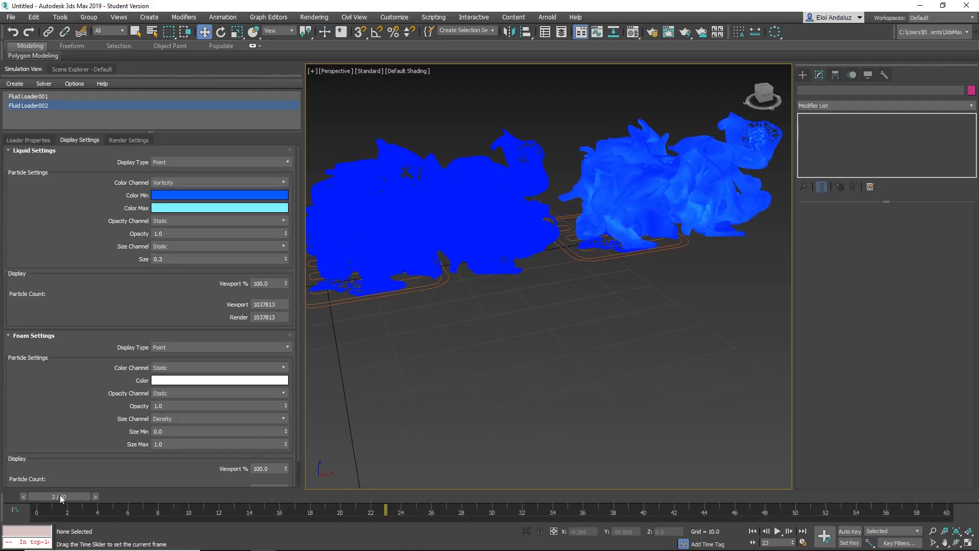
{"action": "left_click", "coordinate": [28, 140]}
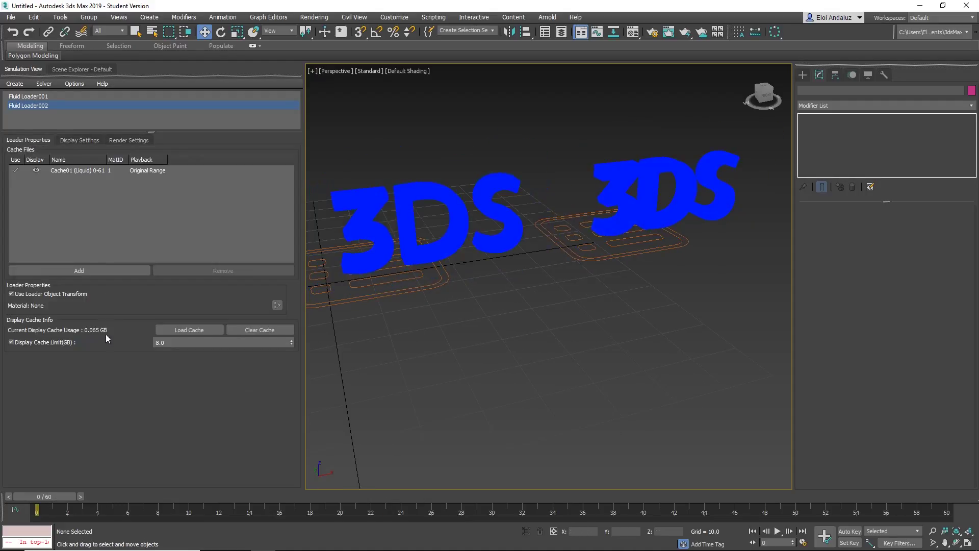
{"action": "left_click", "coordinate": [776, 532]}
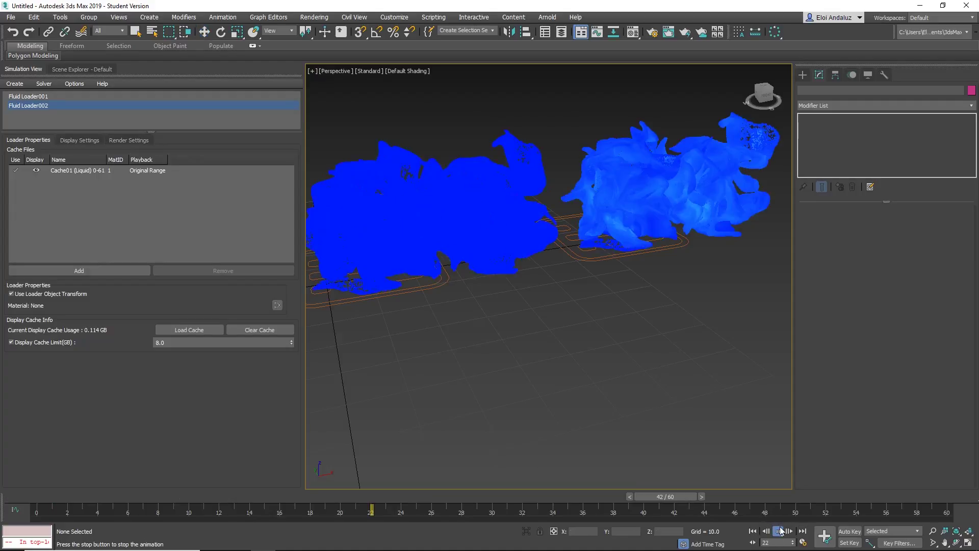
{"action": "left_click", "coordinate": [781, 532]}
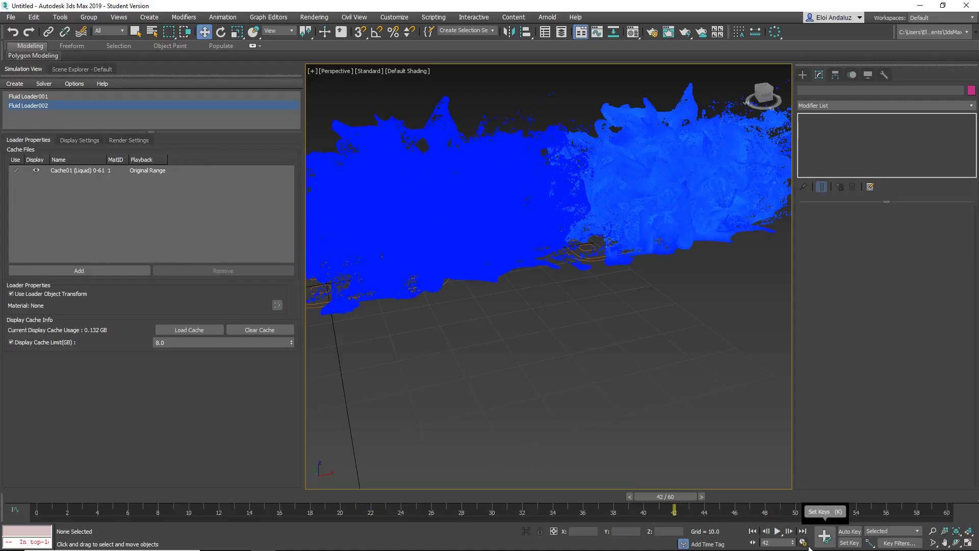
Turn off real-time playback in the time configuration
{"action": "left_click", "coordinate": [804, 543]}
{"action": "left_click", "coordinate": [423, 240]}
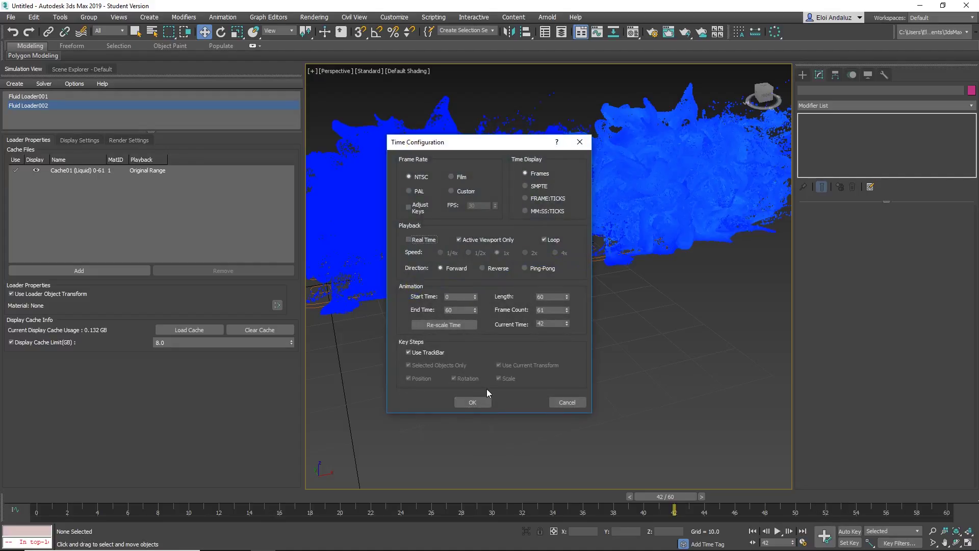
{"action": "left_click", "coordinate": [471, 402]}
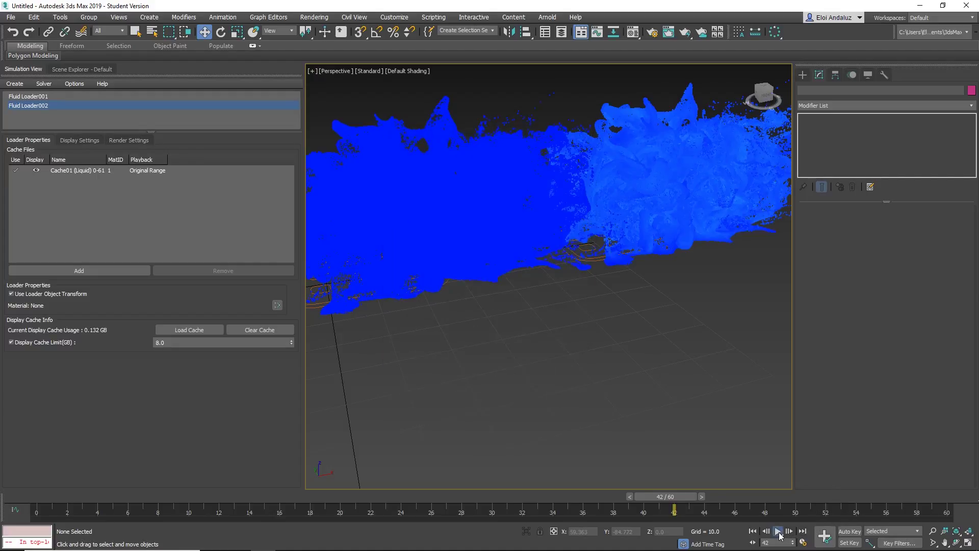
Play every frame of the animation to fill the display cache, stop it, and scrub through the timeline
{"action": "left_click", "coordinate": [778, 532]}
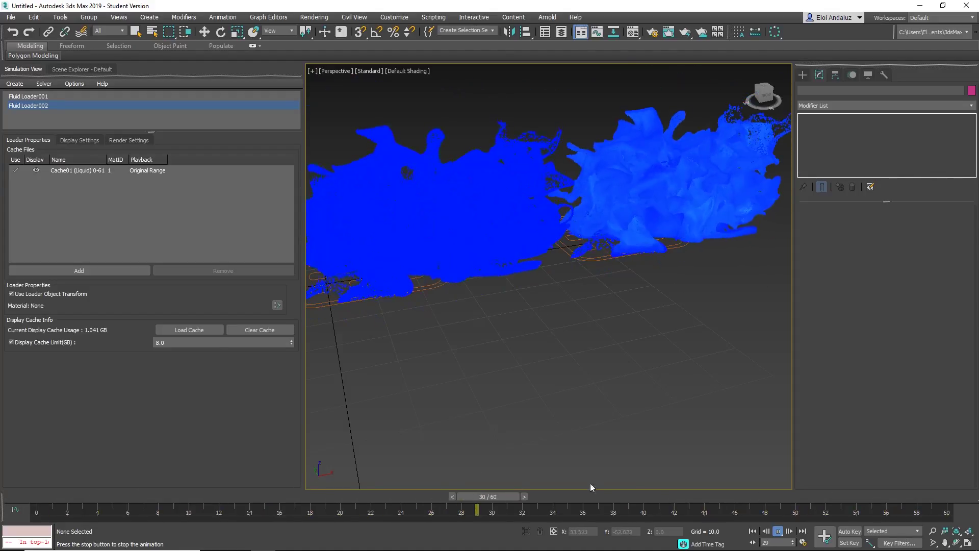
{"action": "left_click", "coordinate": [783, 534]}
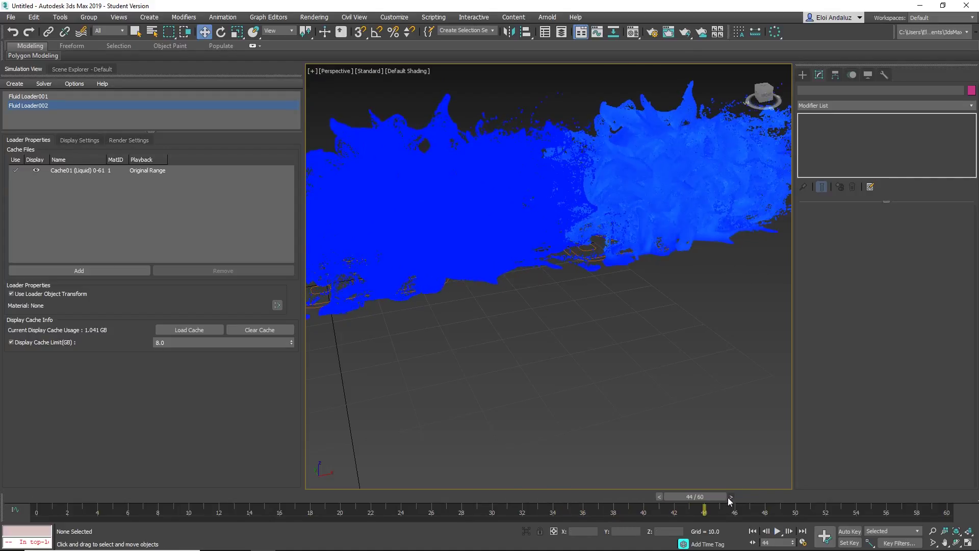
{"action": "left_click_drag", "start_coordinate": [590, 501], "coordinate": [161, 501]}
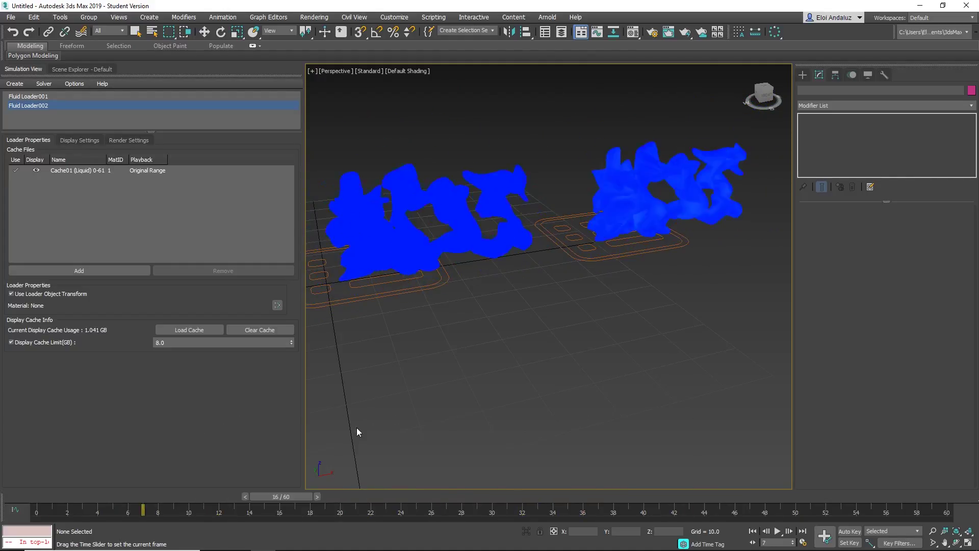
Delete the original Fluid Loader001 from the scene, keeping only its copy
{"action": "key", "text": "w"}
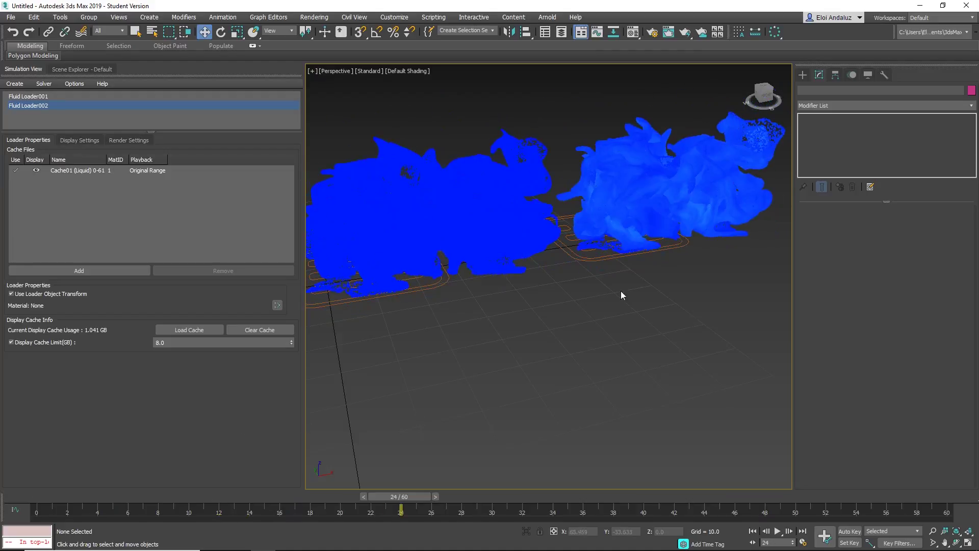
{"action": "left_click_drag", "start_coordinate": [525, 343], "coordinate": [343, 219]}
{"action": "key", "text": "Delete"}
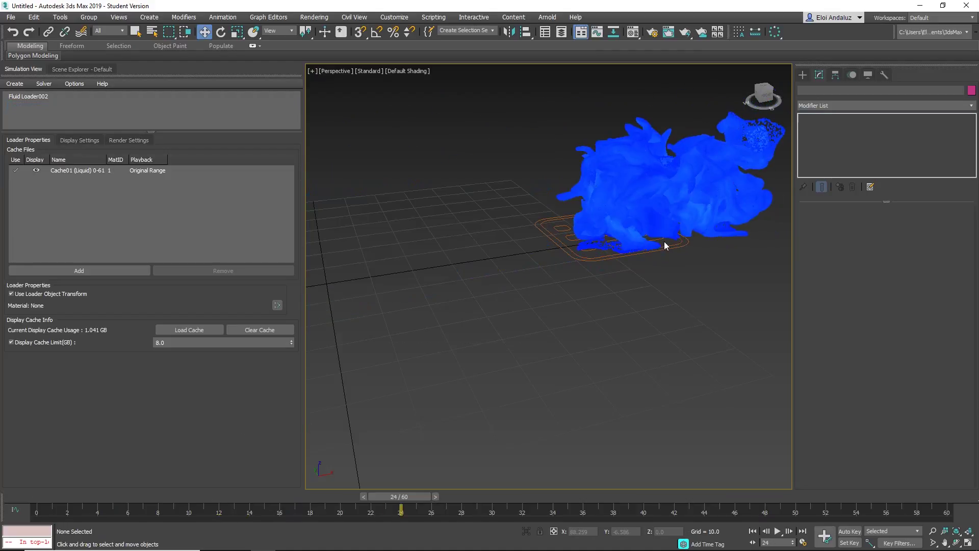
Select the remaining fluid loader in the viewport and show the properties of its liquid cache file
{"action": "middle_click_drag", "start_coordinate": [444, 303], "coordinate": [605, 343], "text": "alt"}
{"action": "left_click", "coordinate": [540, 318]}
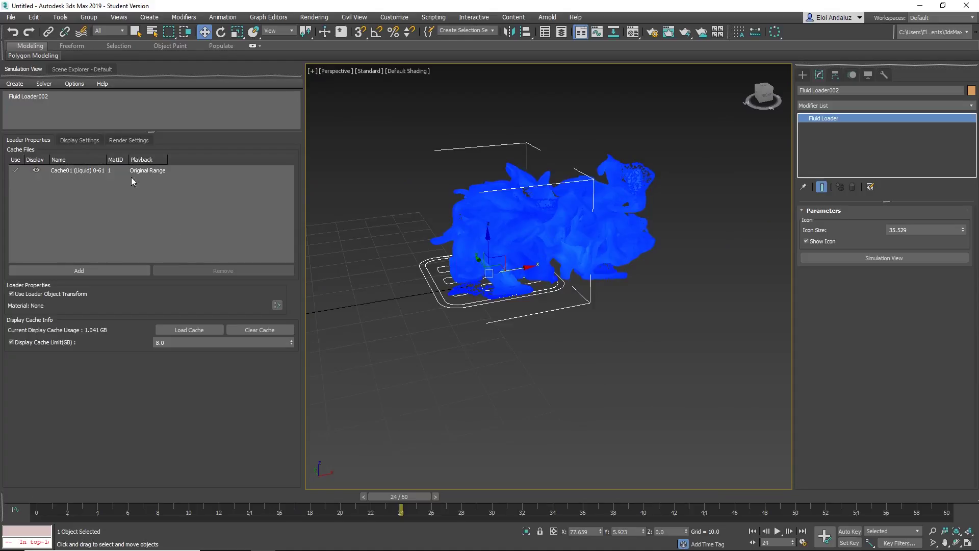
{"action": "left_click", "coordinate": [88, 170]}
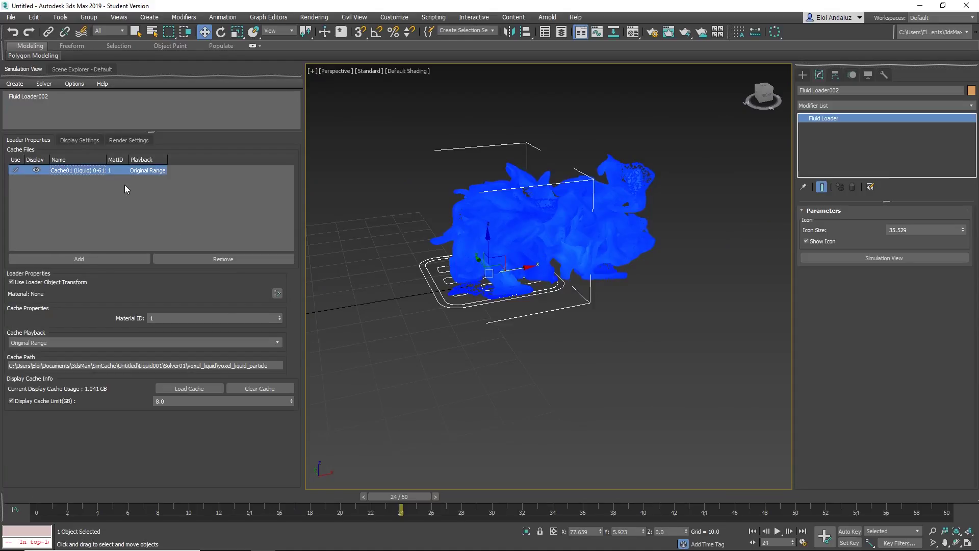
Set the cache playback to Custom Start with a start frame of 20
{"action": "left_click", "coordinate": [65, 342]}
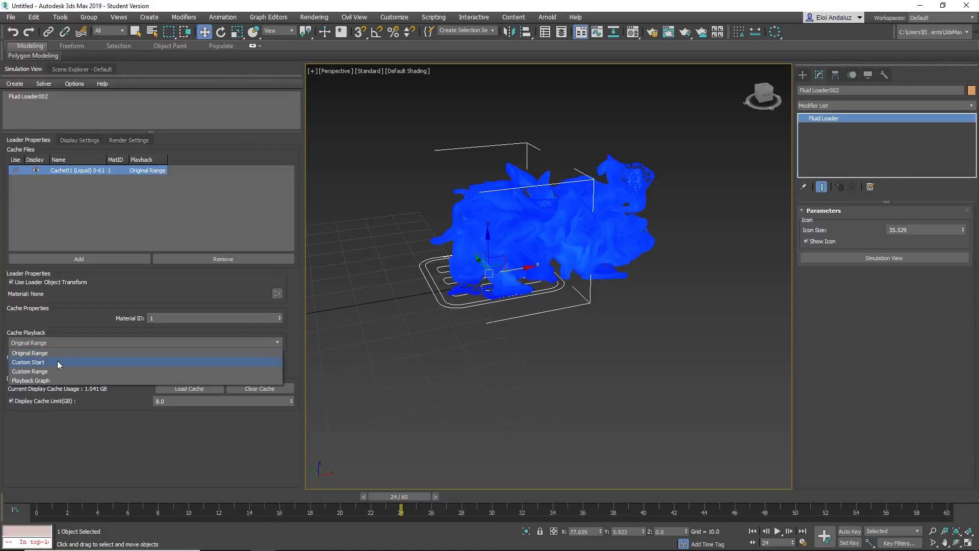
{"action": "left_click", "coordinate": [57, 362]}
{"action": "double_click", "coordinate": [202, 355]}
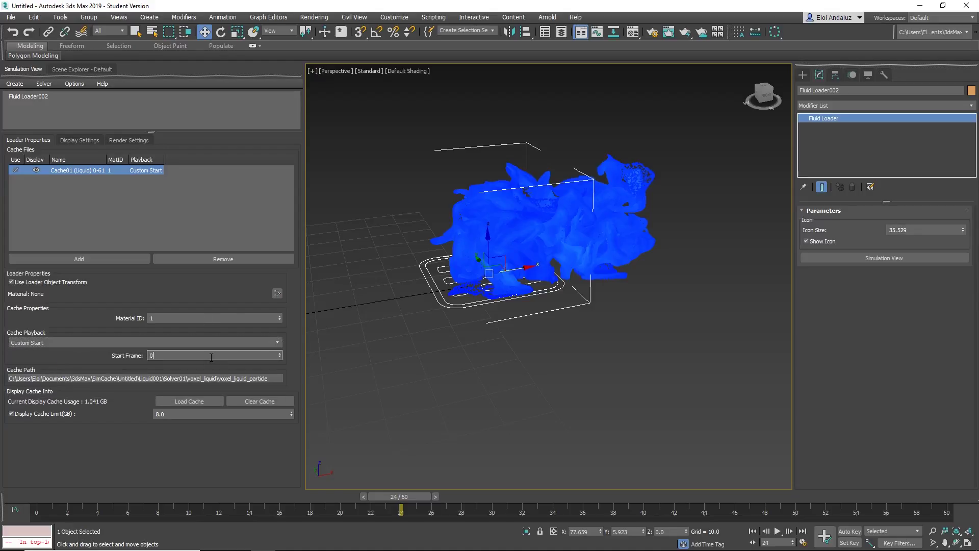
{"action": "type", "text": "20"}
{"action": "key", "text": "Return"}
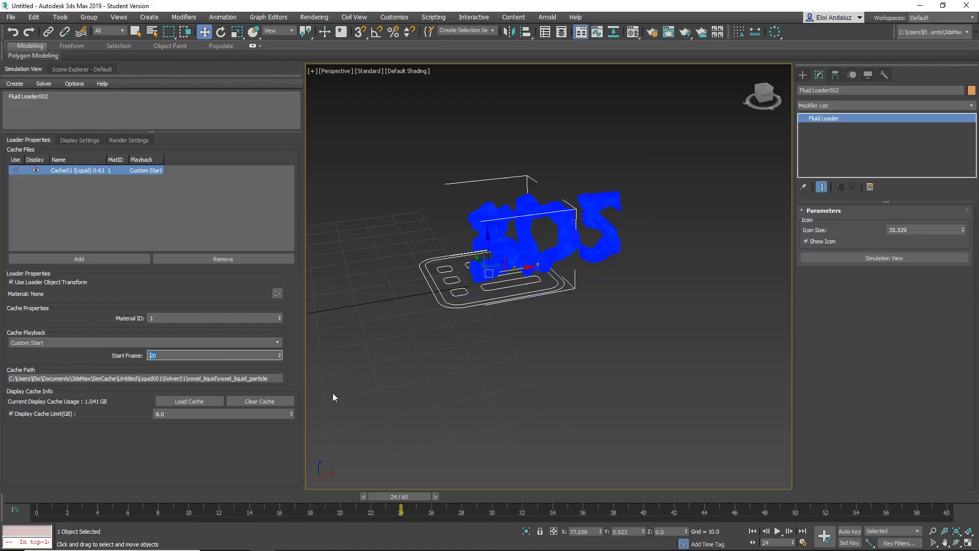
Set the cache playback to Custom Range with an end frame of 20, and scrub the timeline to frame 7
{"action": "left_click", "coordinate": [160, 342]}
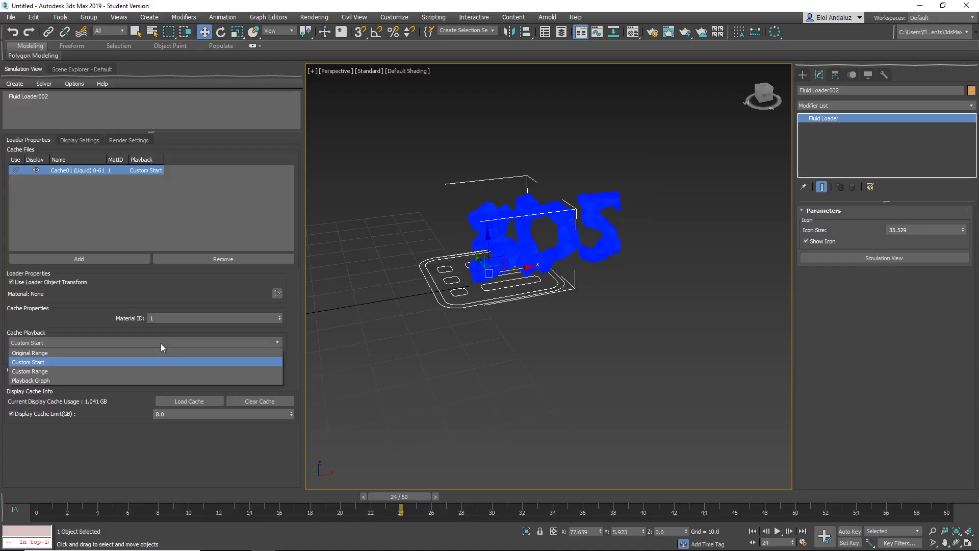
{"action": "left_click", "coordinate": [100, 371]}
{"action": "double_click", "coordinate": [197, 368]}
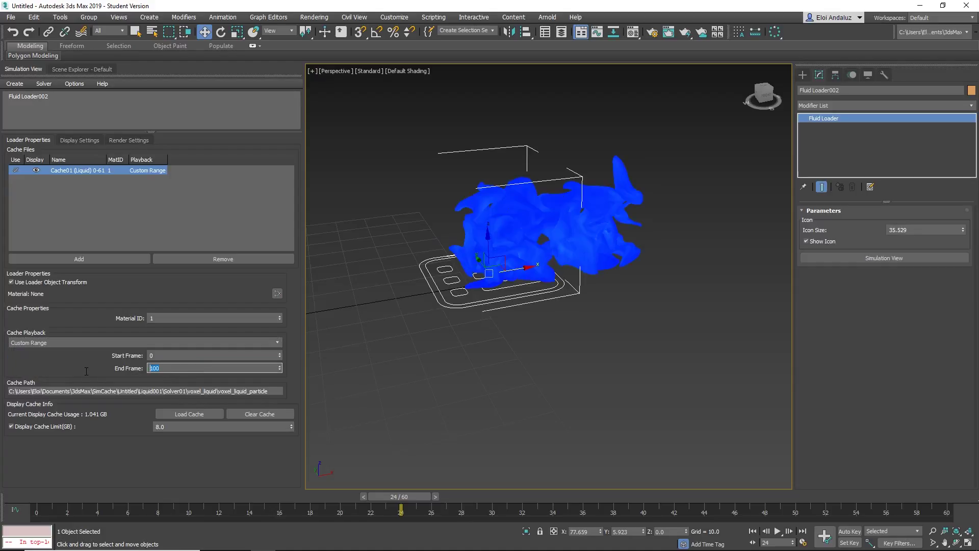
{"action": "type", "text": "20"}
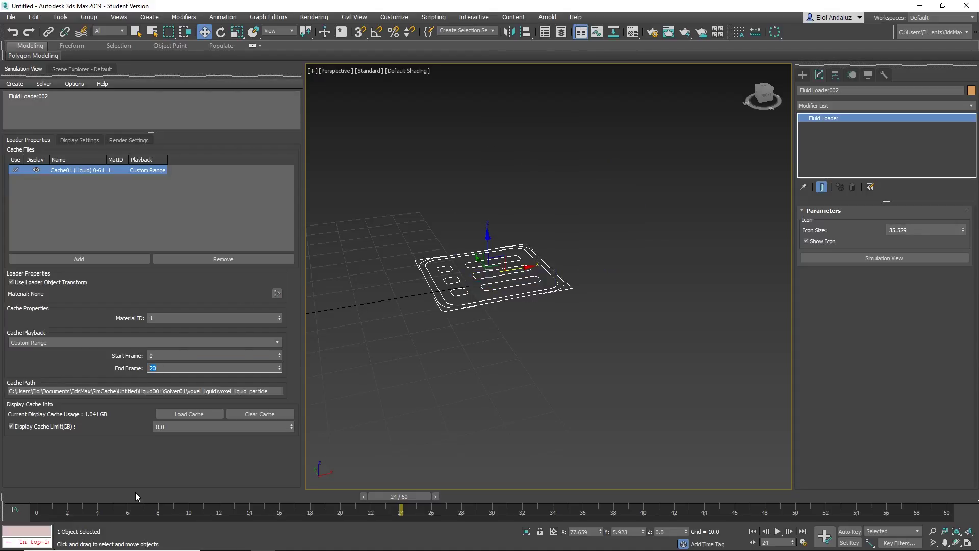
{"action": "left_click_drag", "start_coordinate": [135, 496], "coordinate": [164, 516]}
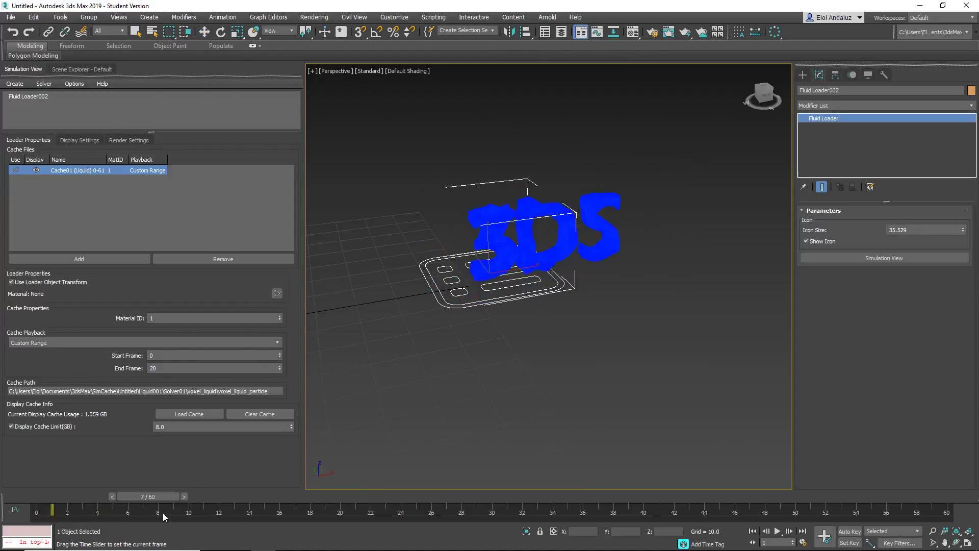
Switch the cache playback to Playback Graph and, with Auto Key on, key its playback frame at 60 on frame 0
{"action": "left_click", "coordinate": [127, 339]}
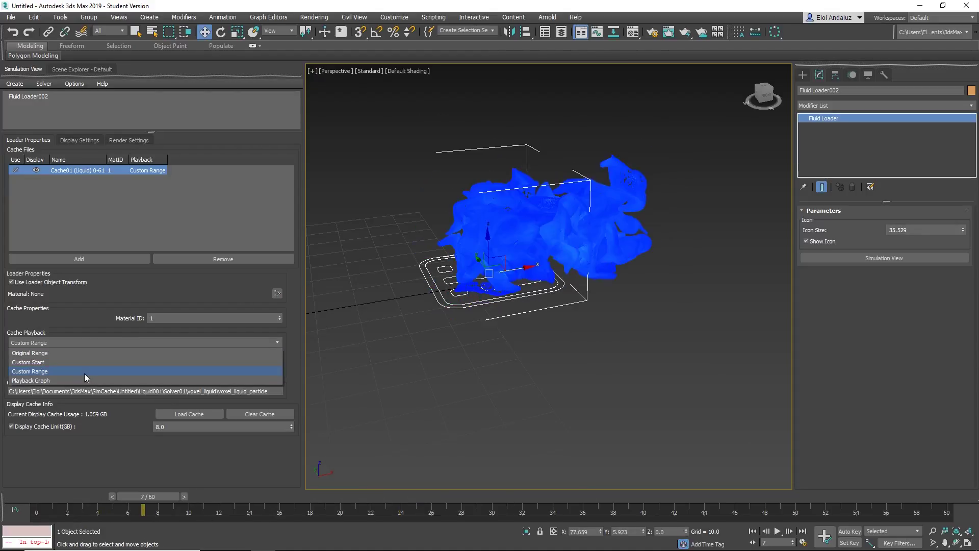
{"action": "left_click", "coordinate": [67, 381]}
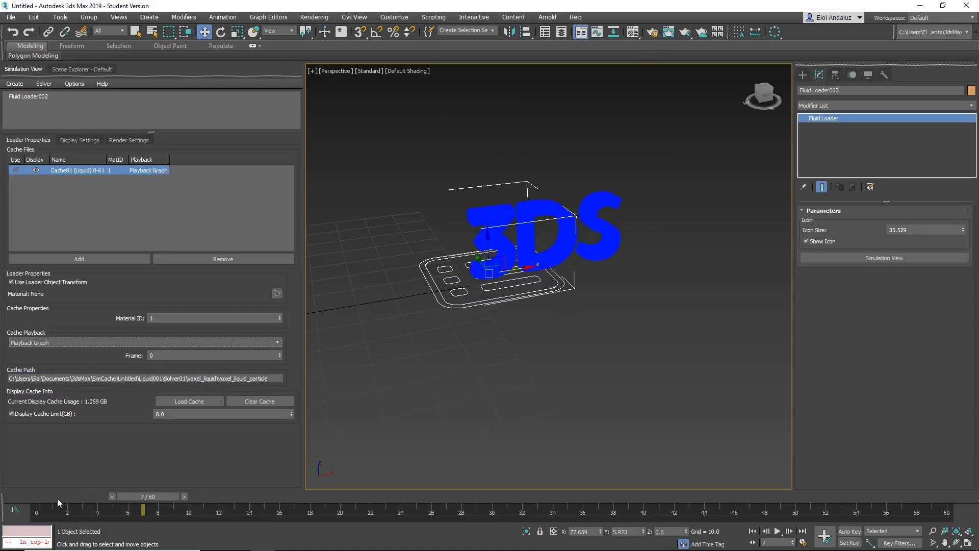
{"action": "left_click", "coordinate": [44, 497]}
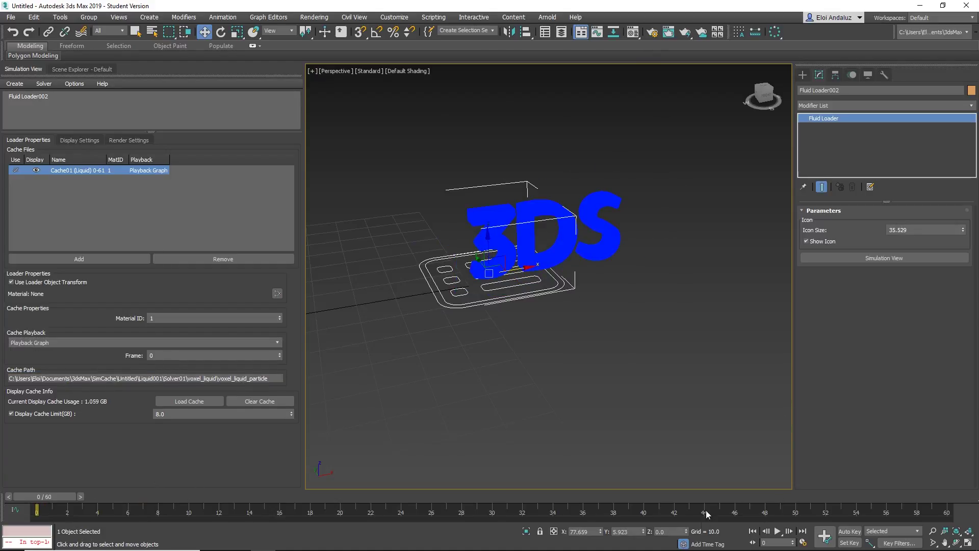
{"action": "left_click", "coordinate": [855, 532]}
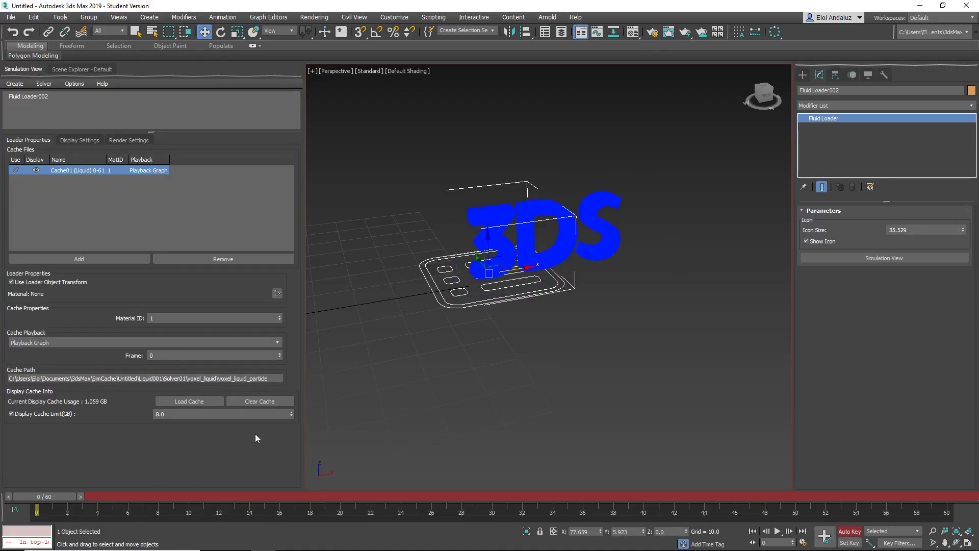
{"action": "left_click", "coordinate": [162, 356]}
{"action": "type", "text": "60"}
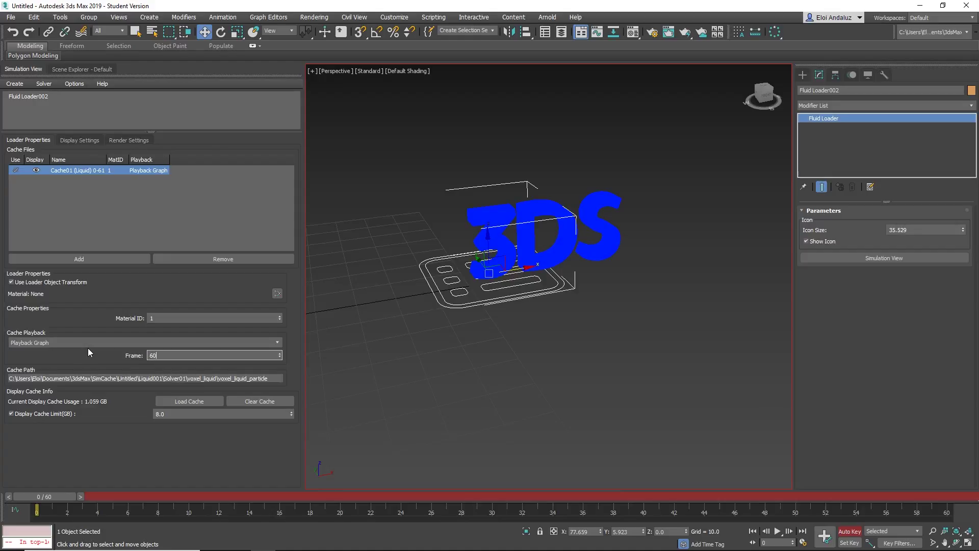
{"action": "key", "text": "Return"}
Key the playback frame at 0 on frame 60, and scrub the timeline to check the reversed simulation
{"action": "left_click", "coordinate": [947, 494]}
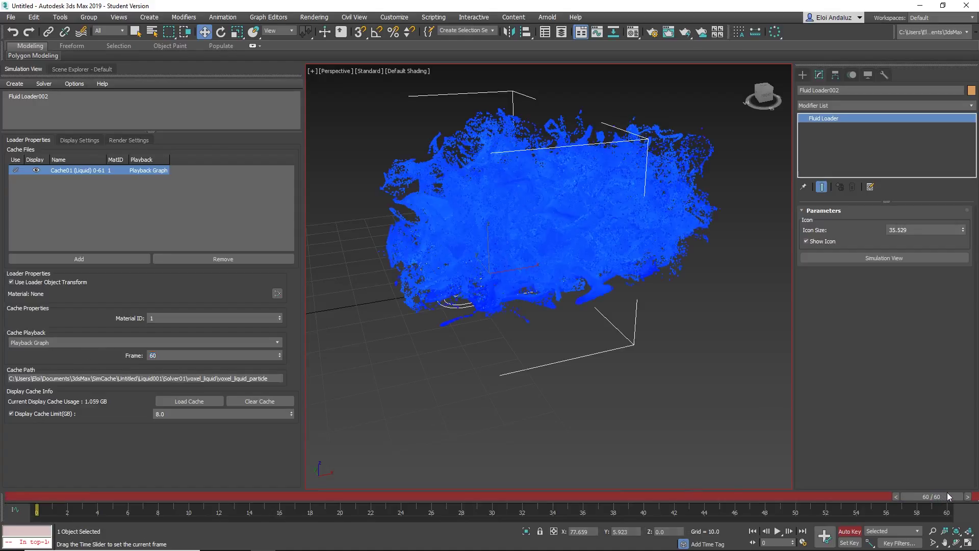
{"action": "right_click", "coordinate": [279, 354]}
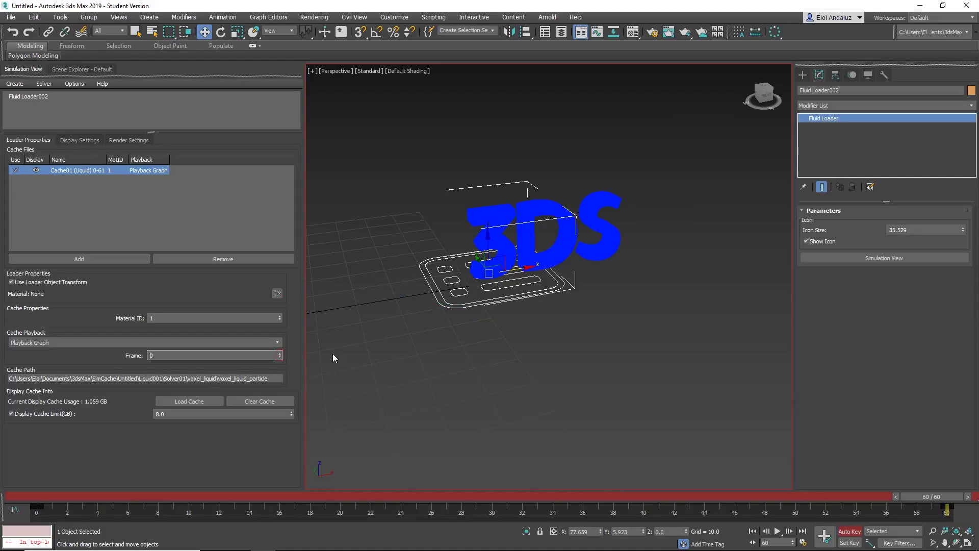
{"action": "left_click_drag", "start_coordinate": [39, 496], "coordinate": [836, 489]}
{"action": "key", "text": "w"}
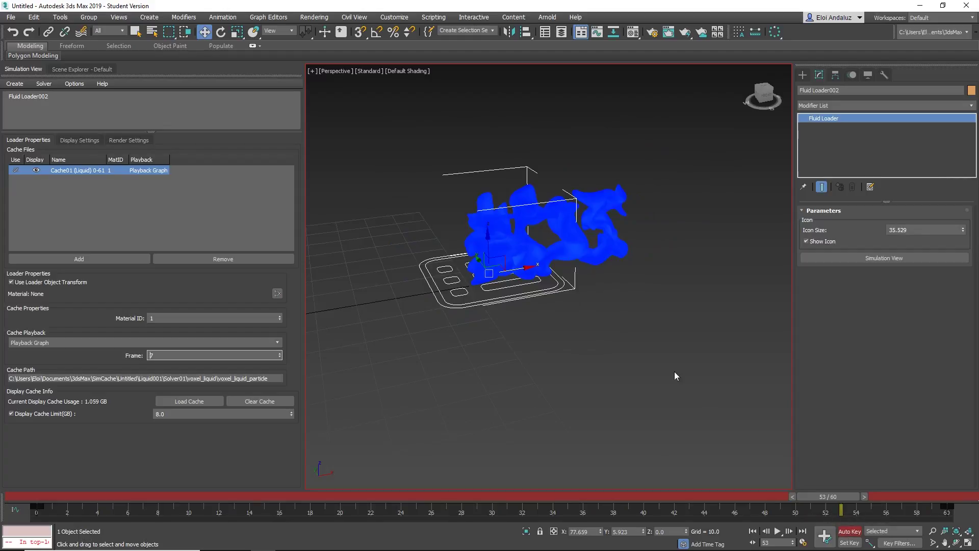
Try moving the loader along X to about 25.6 at frame 53 with Auto Key on, and delete the resulting position key
{"action": "middle_click_drag", "start_coordinate": [675, 376], "coordinate": [594, 372]}
{"action": "left_click_drag", "start_coordinate": [427, 277], "coordinate": [513, 315]}
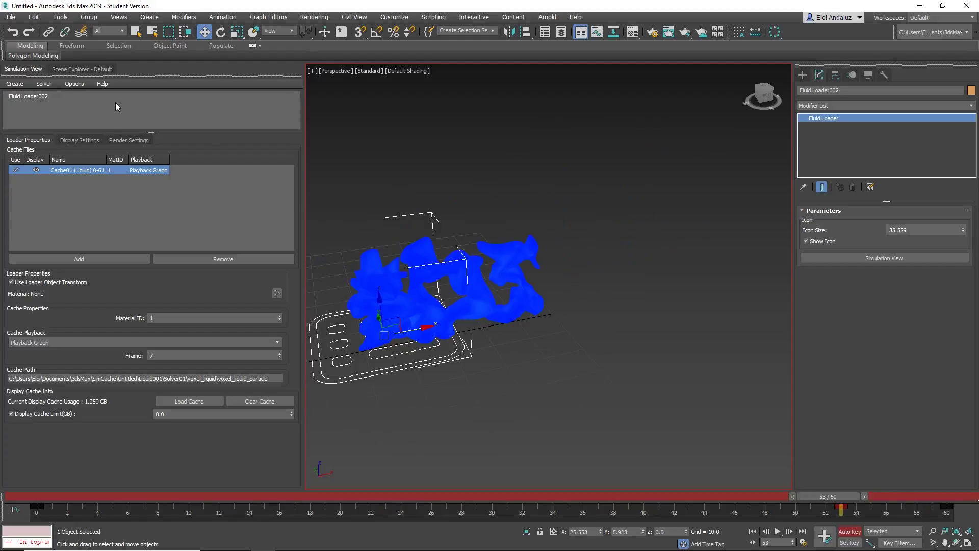
{"action": "left_click_drag", "start_coordinate": [827, 497], "coordinate": [576, 496]}
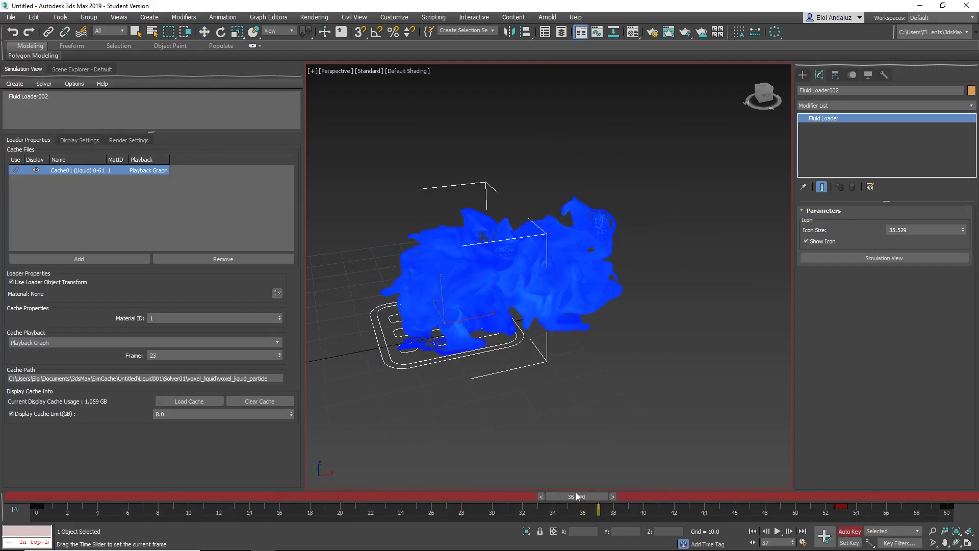
{"action": "left_click", "coordinate": [841, 506]}
{"action": "right_click", "coordinate": [813, 504]}
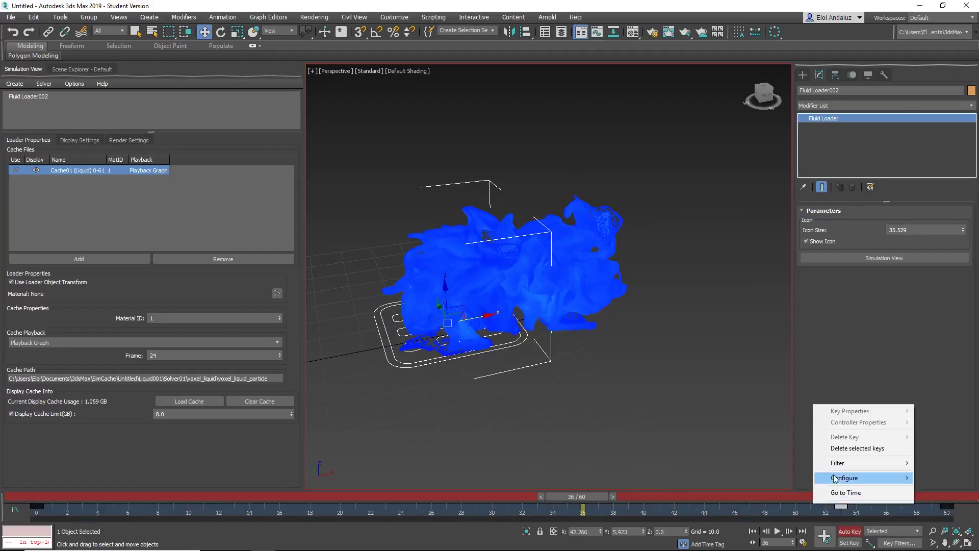
{"action": "left_click", "coordinate": [858, 448]}
Scrub back to frame 21, turn off Auto Key, and move the fluid loader along X to about -21.2
{"action": "left_click_drag", "start_coordinate": [571, 496], "coordinate": [517, 496]}
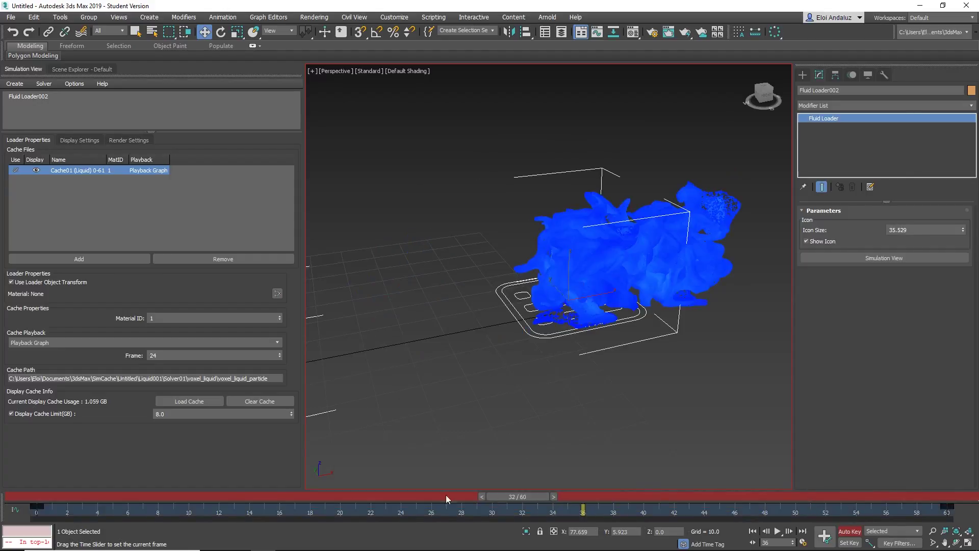
{"action": "left_click_drag", "start_coordinate": [445, 494], "coordinate": [355, 494]}
{"action": "left_click", "coordinate": [849, 531]}
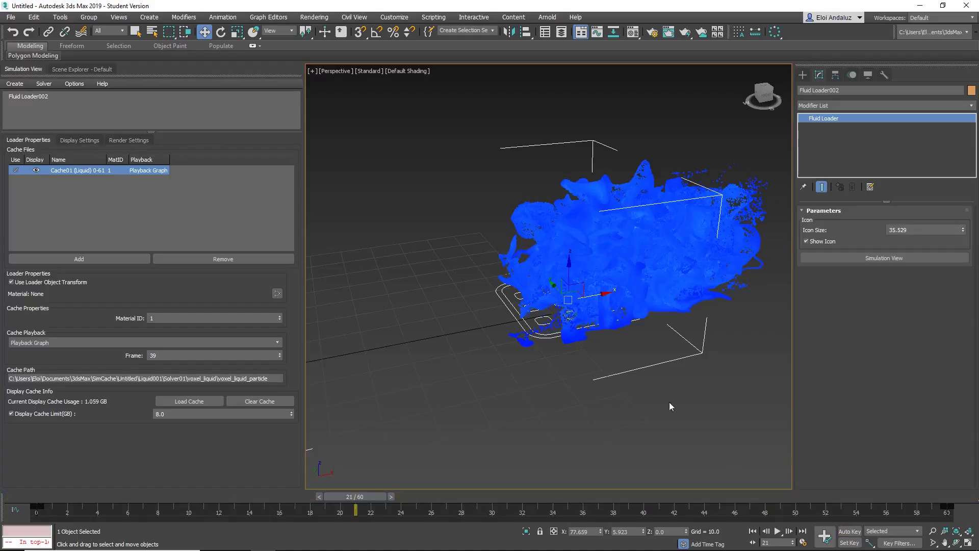
{"action": "left_click_drag", "start_coordinate": [593, 295], "coordinate": [549, 243]}
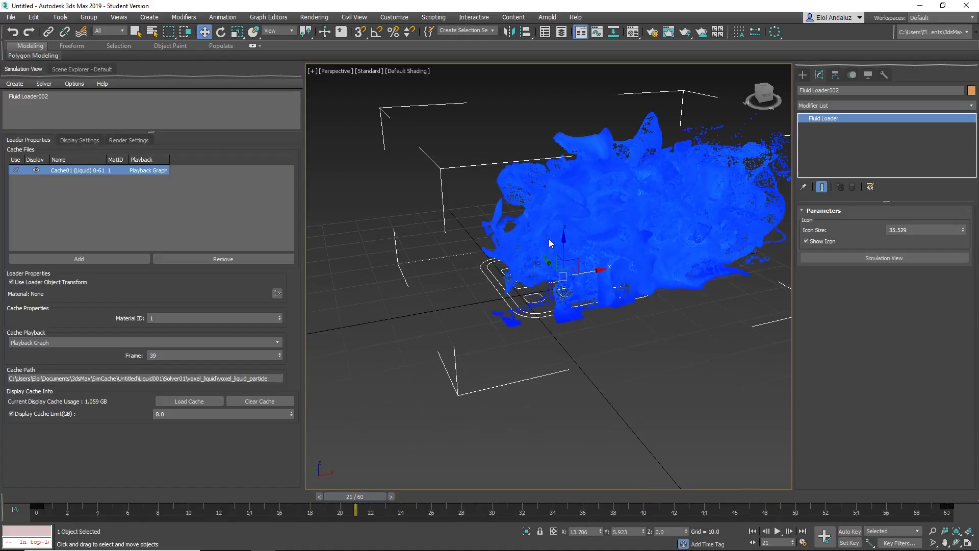
{"action": "left_click", "coordinate": [32, 94]}
{"action": "left_click_drag", "start_coordinate": [566, 280], "coordinate": [424, 300]}
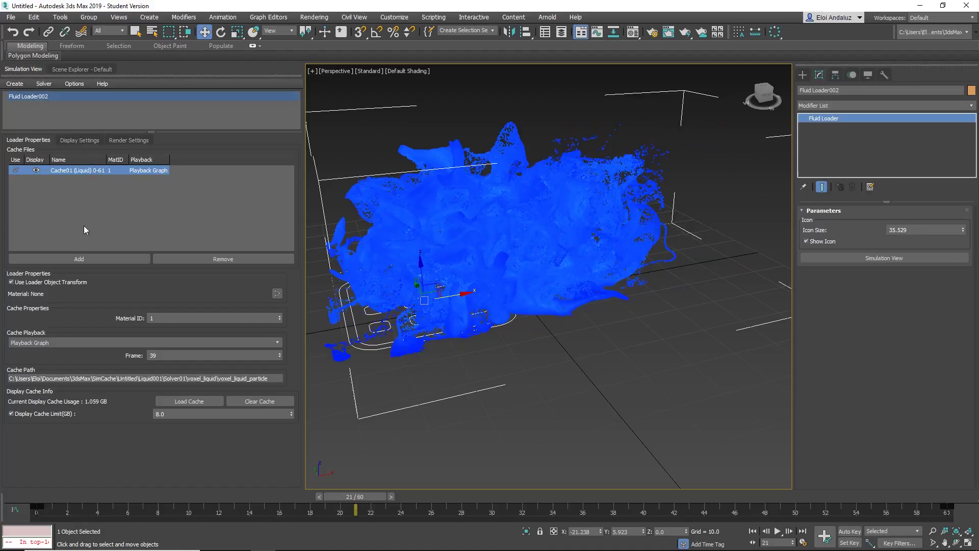
Add a second cache to the loader by importing voxel_liquid_particle.0000.bif from the Solver01_Copy voxel_liquid folder
{"action": "left_click", "coordinate": [66, 258]}
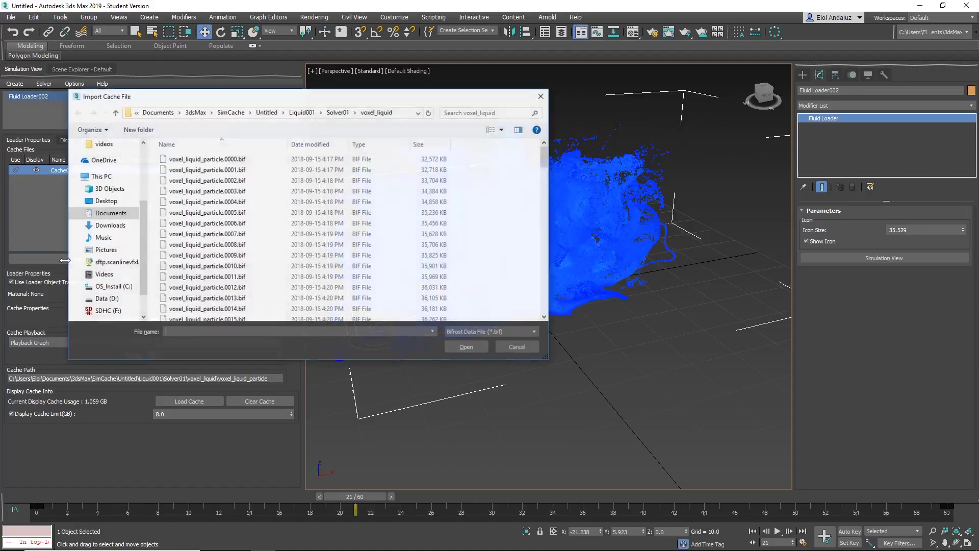
{"action": "left_click", "coordinate": [339, 113]}
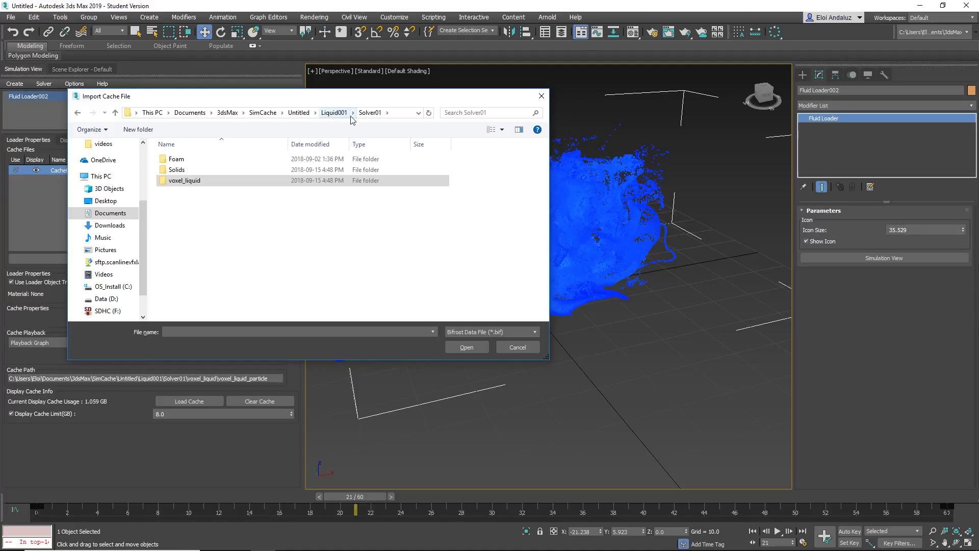
{"action": "left_click", "coordinate": [334, 113]}
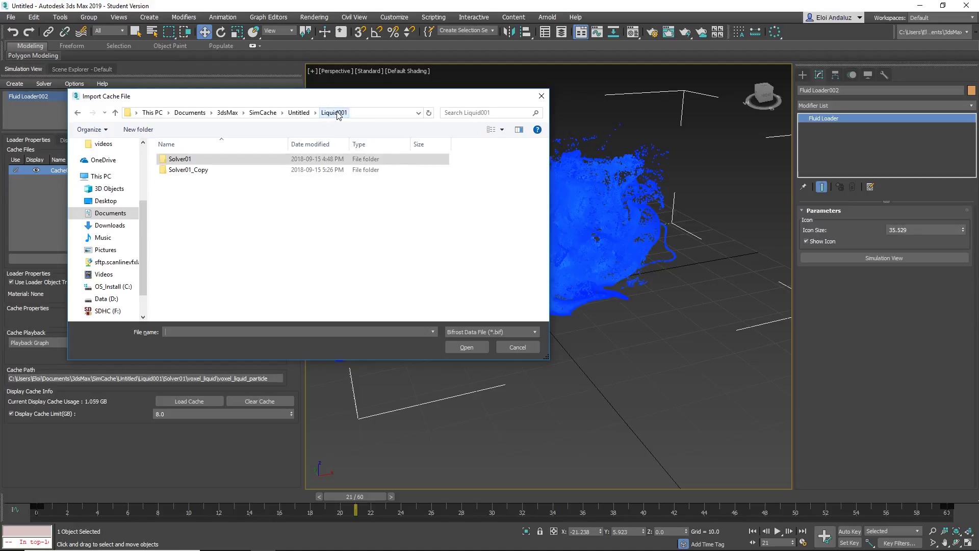
{"action": "double_click", "coordinate": [204, 170]}
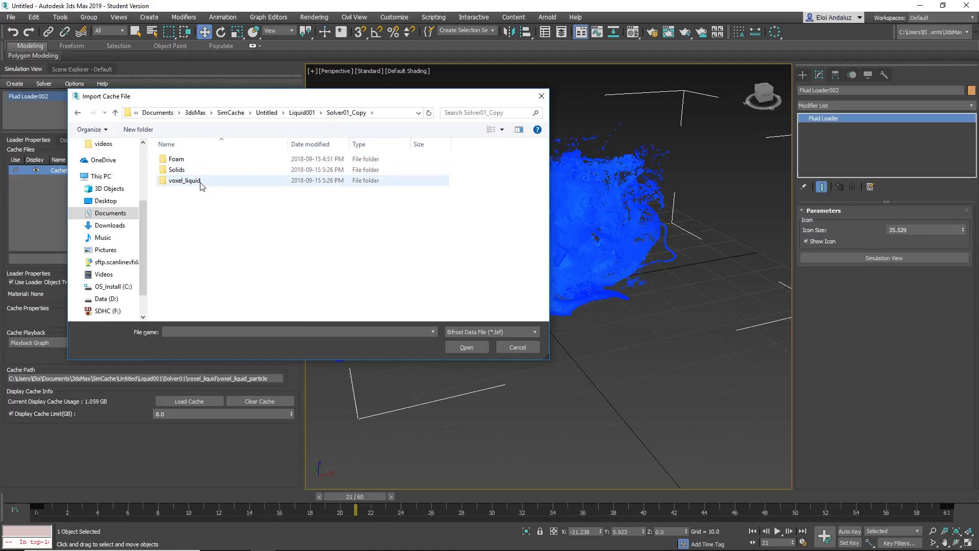
{"action": "double_click", "coordinate": [201, 183]}
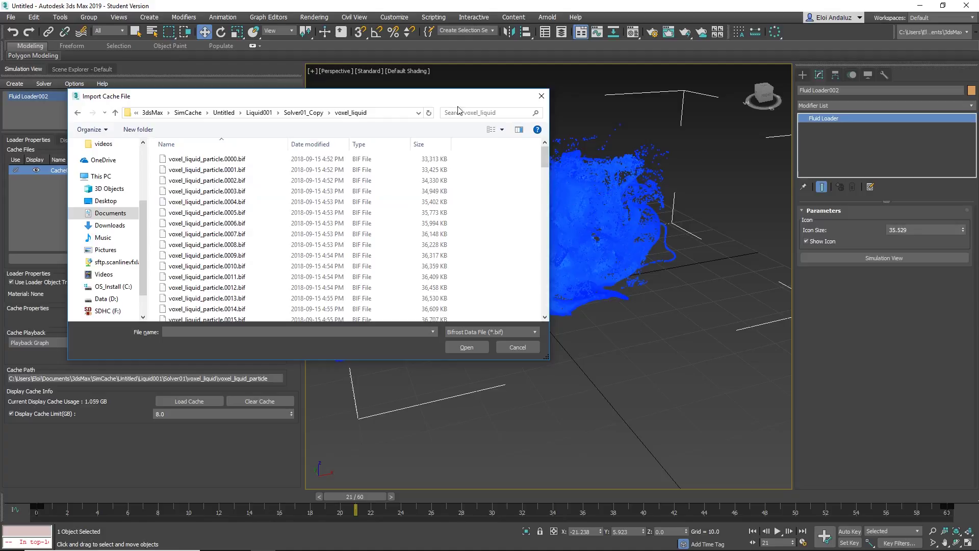
{"action": "left_click_drag", "start_coordinate": [442, 100], "coordinate": [621, 188]}
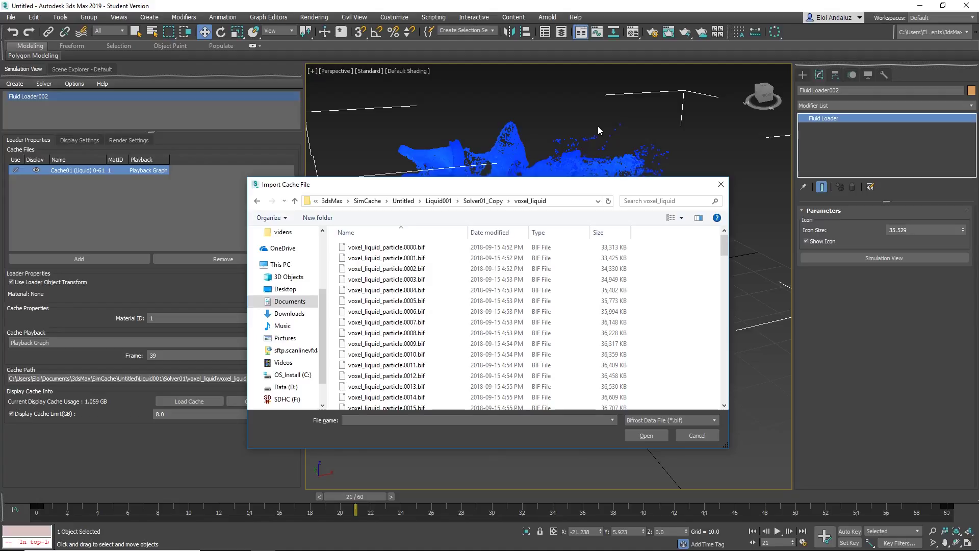
{"action": "left_click_drag", "start_coordinate": [587, 184], "coordinate": [576, 134]}
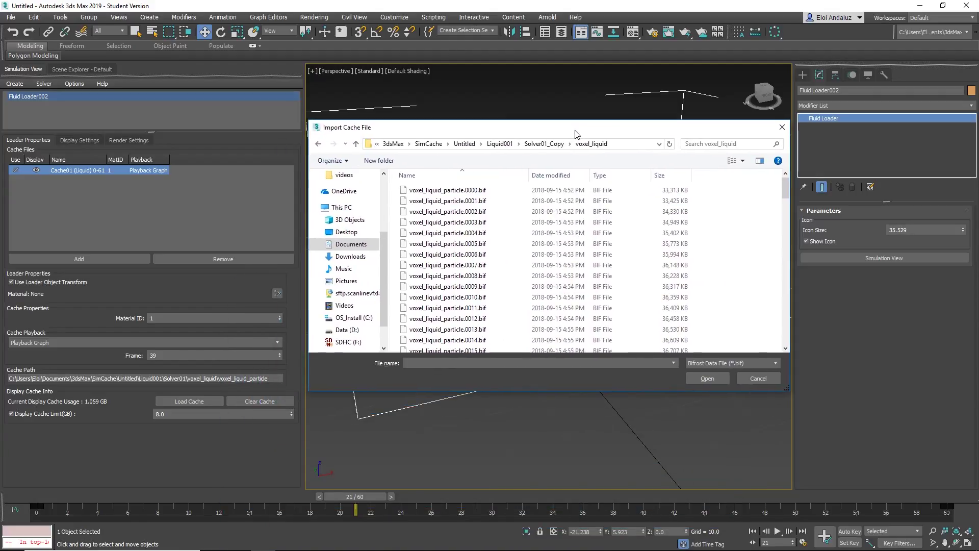
{"action": "double_click", "coordinate": [478, 190]}
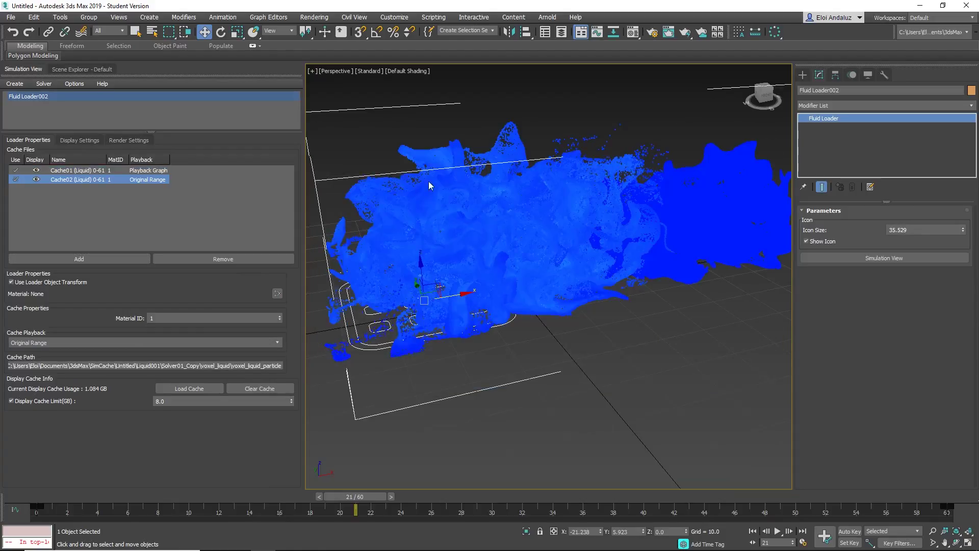
Scrub the timeline to frame 52 to compare the playback of both caches, and show the loader's display settings
{"action": "middle_click_drag", "start_coordinate": [672, 195], "coordinate": [619, 216], "text": "alt"}
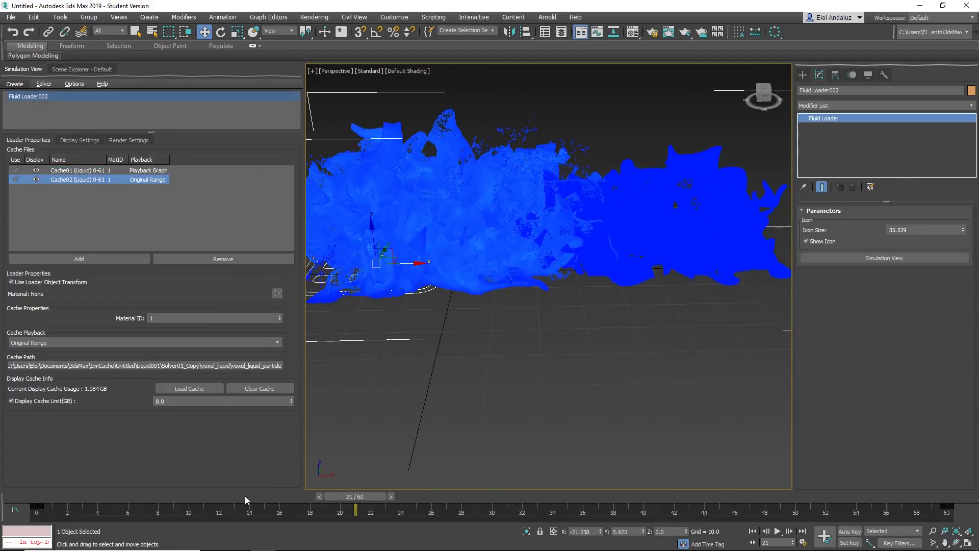
{"action": "left_click_drag", "start_coordinate": [245, 496], "coordinate": [814, 418]}
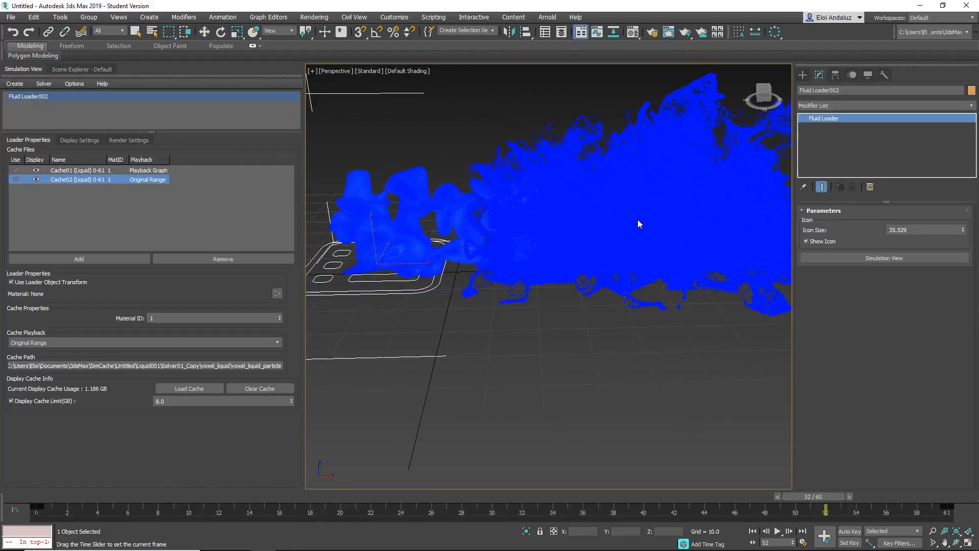
{"action": "key", "text": "w"}
{"action": "left_click", "coordinate": [93, 139]}
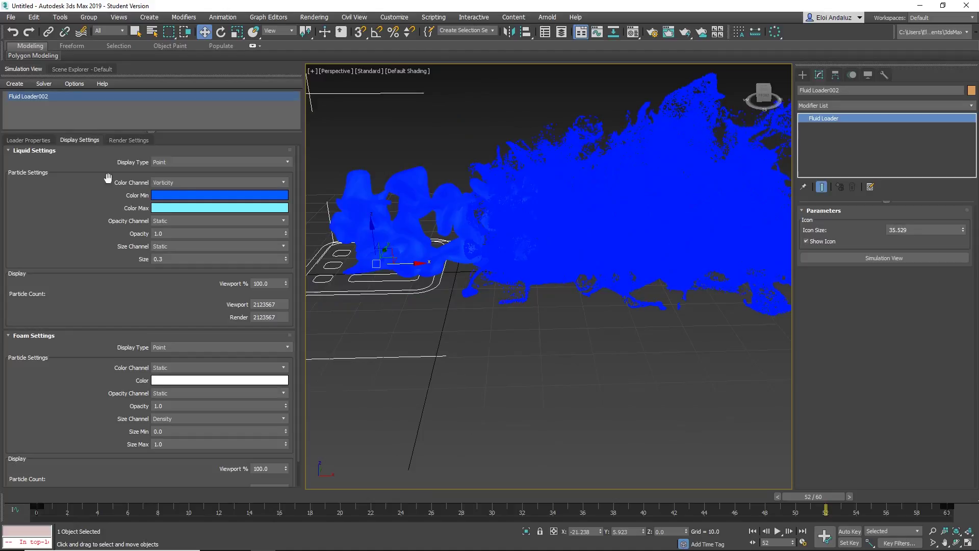
Try the UV color channel on the liquid particles, and return the color channel to Vorticity
{"action": "left_click", "coordinate": [212, 179]}
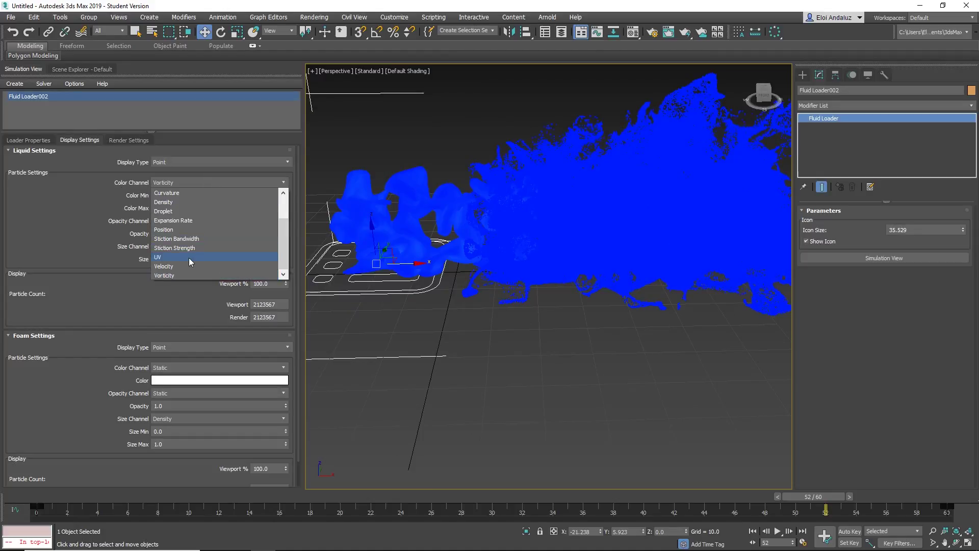
{"action": "left_click", "coordinate": [189, 257]}
{"action": "left_click", "coordinate": [200, 181]}
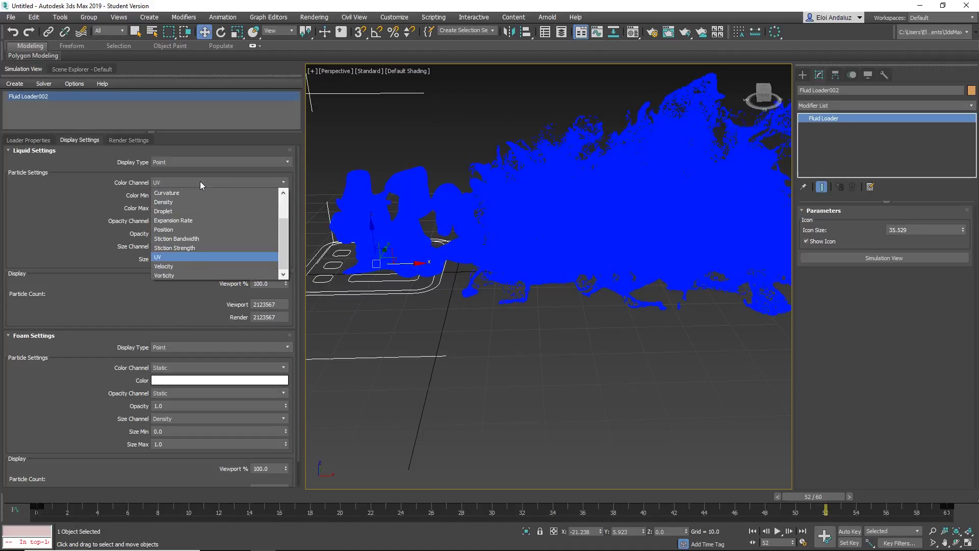
{"action": "left_click", "coordinate": [180, 276]}
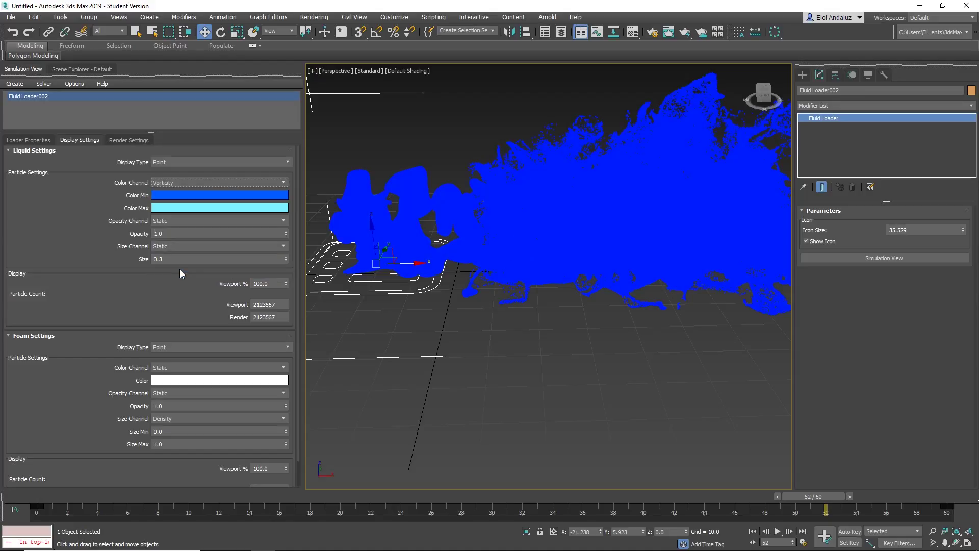
{"action": "middle_click_drag", "start_coordinate": [529, 237], "coordinate": [696, 197], "text": "alt"}
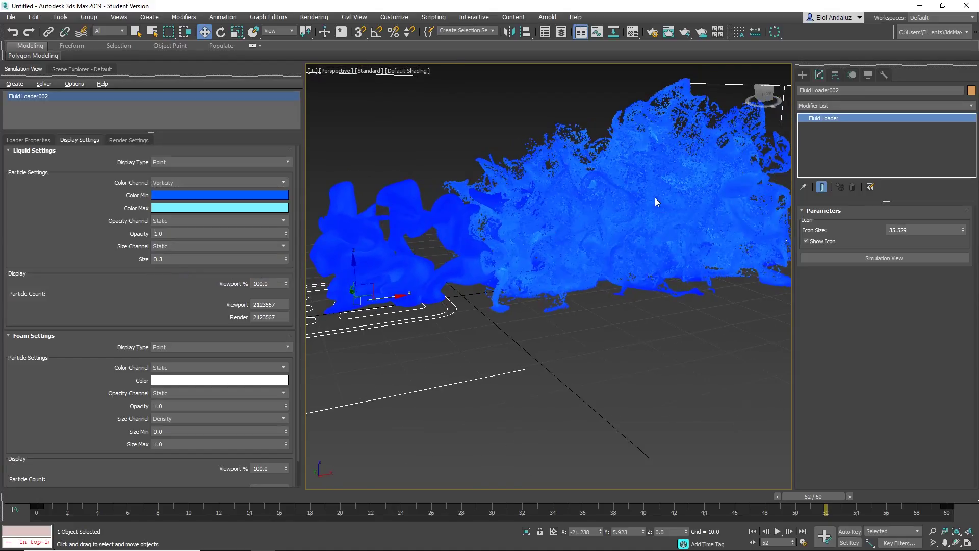
Compare the loader properties of Cache01 and Cache02, and check which options are available for Cache01
{"action": "left_click", "coordinate": [28, 141]}
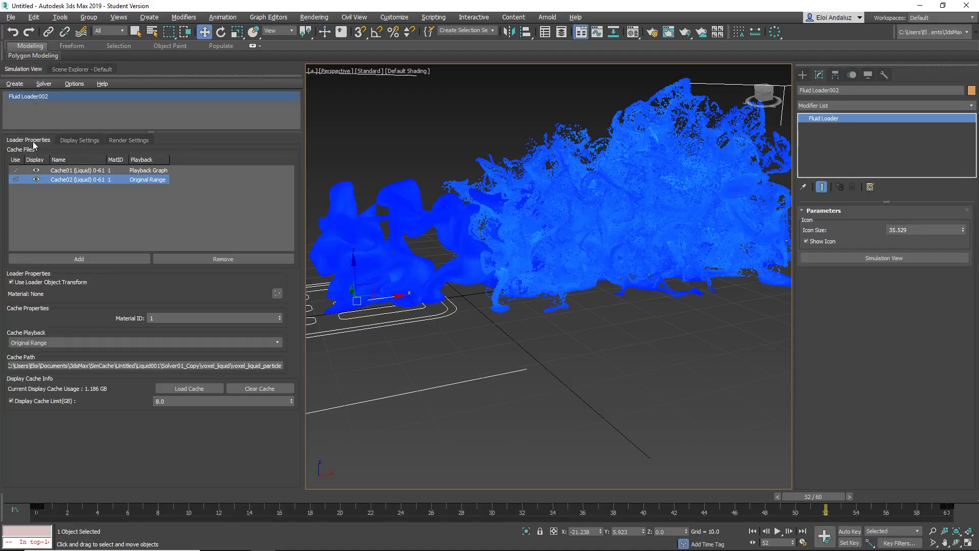
{"action": "left_click", "coordinate": [128, 171]}
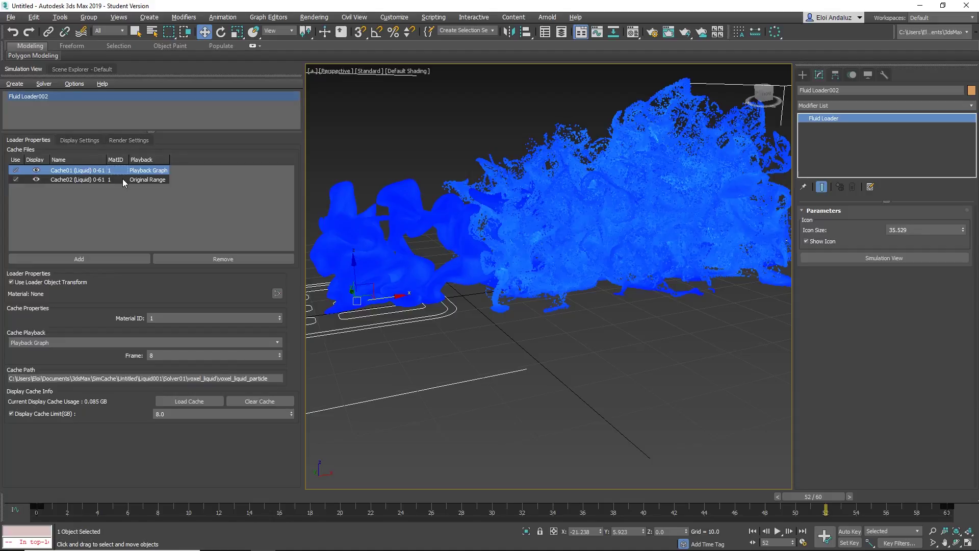
{"action": "left_click", "coordinate": [123, 179]}
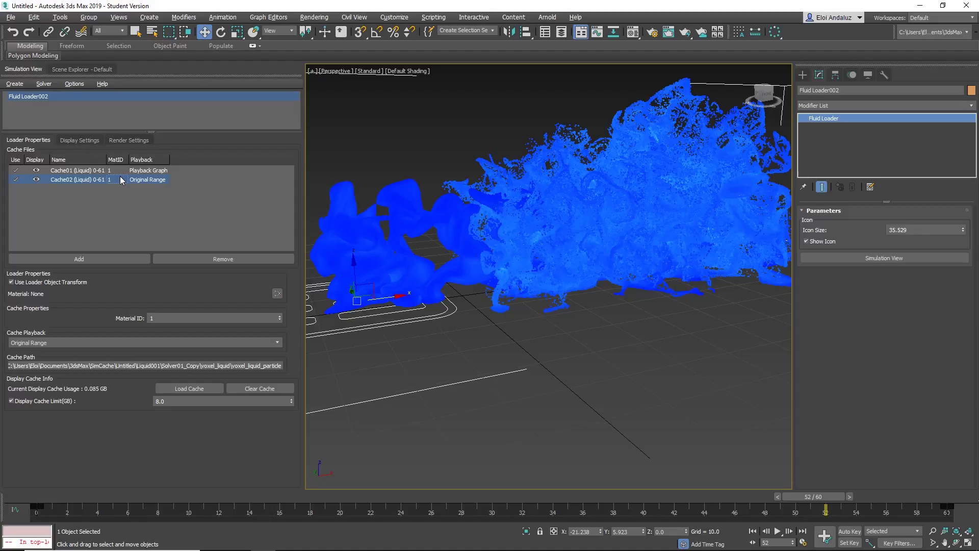
{"action": "left_click", "coordinate": [114, 171]}
{"action": "right_click", "coordinate": [102, 174]}
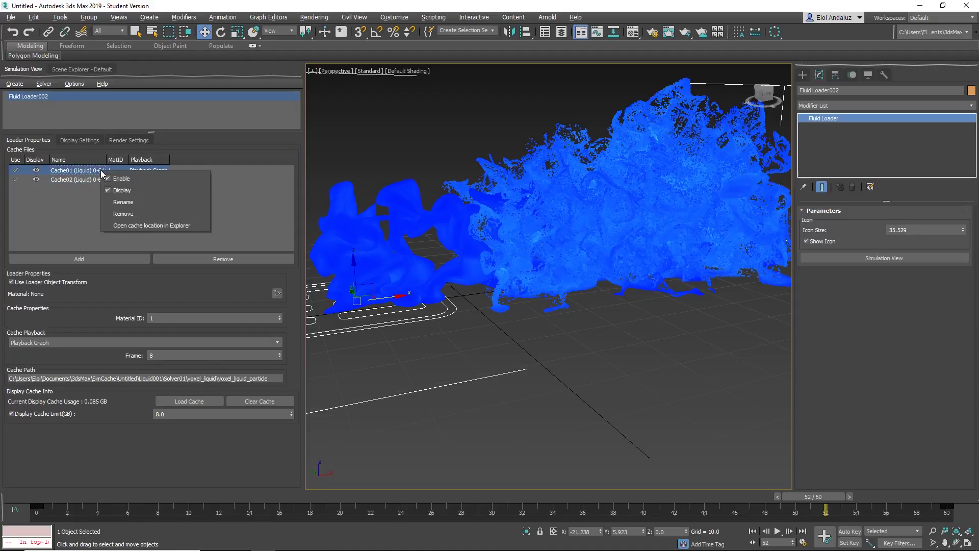
{"action": "left_click", "coordinate": [74, 205]}
Set the cache playback of Cache02 to Playback Graph
{"action": "left_click", "coordinate": [74, 180]}
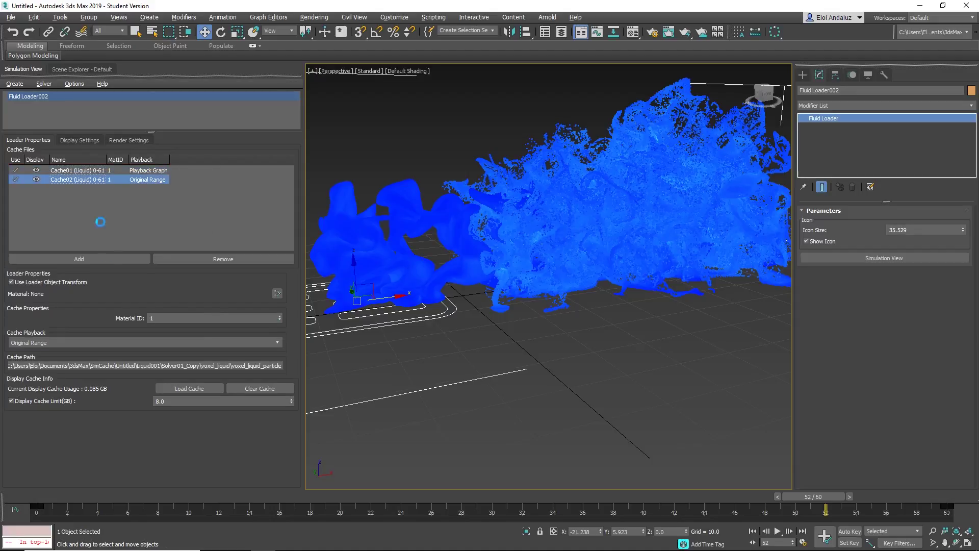
{"action": "left_click", "coordinate": [71, 341]}
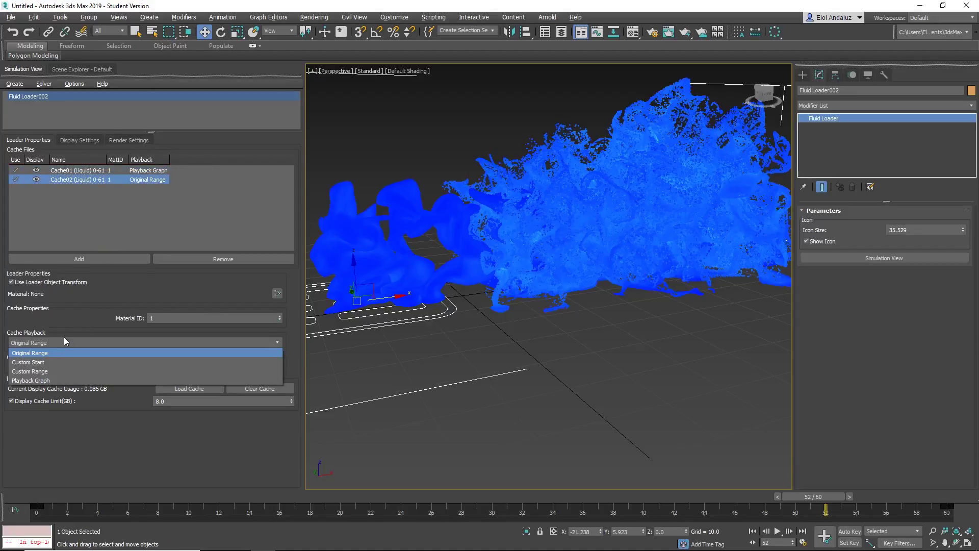
{"action": "left_click", "coordinate": [56, 379]}
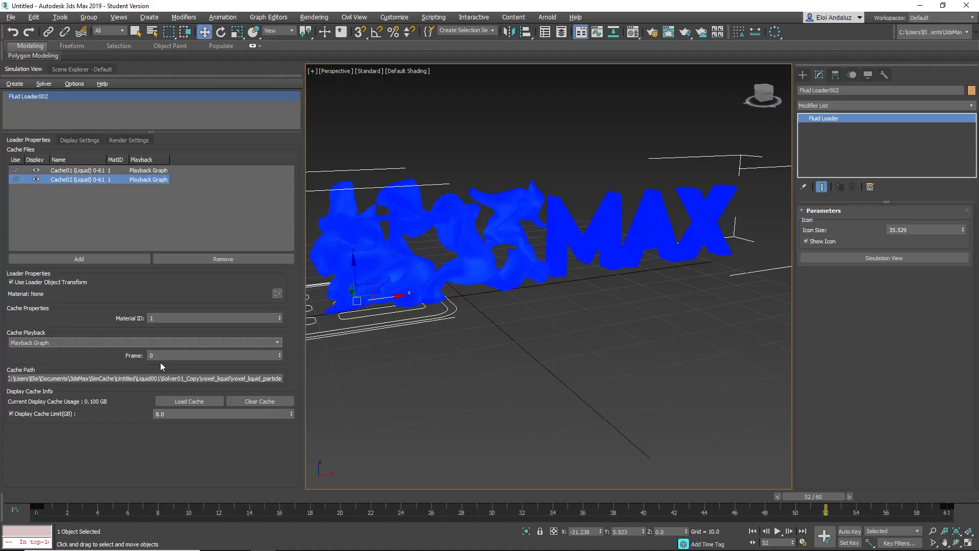
With Auto Key, key Cache02's playback frame to 60 at frame 0 and 0 at frame 60, and play back the animation
{"action": "key", "text": "Home"}
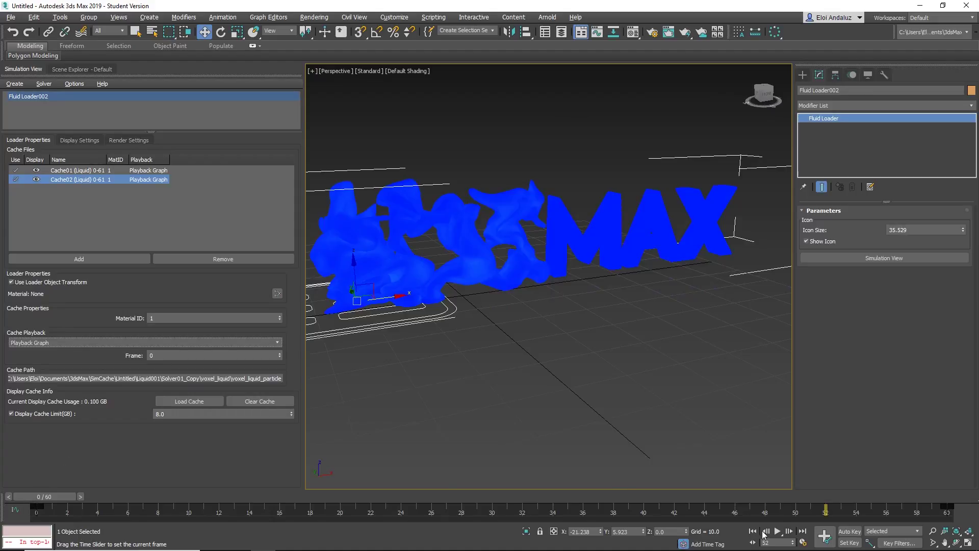
{"action": "key", "text": "n"}
{"action": "double_click", "coordinate": [215, 355]}
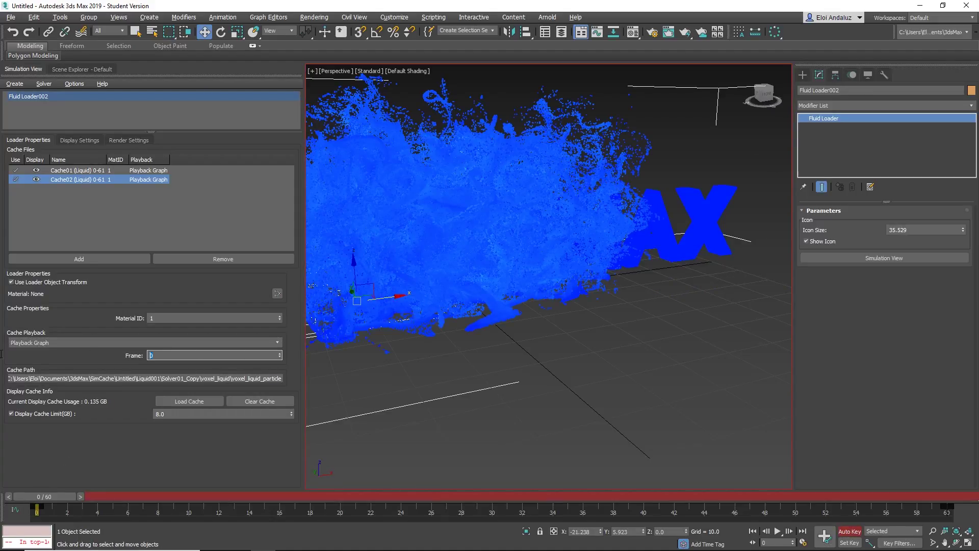
{"action": "type", "text": "60"}
{"action": "key", "text": "Return"}
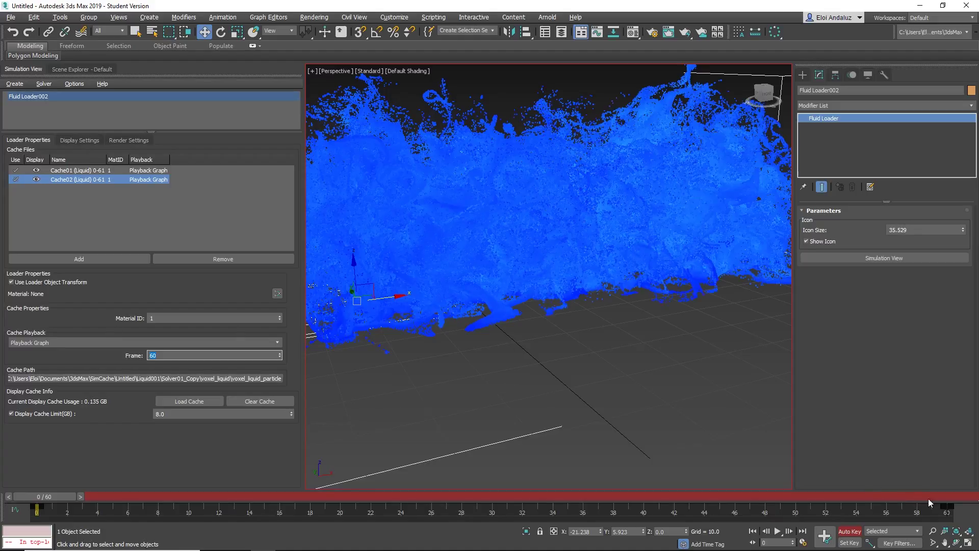
{"action": "left_click_drag", "start_coordinate": [928, 498], "coordinate": [953, 500]}
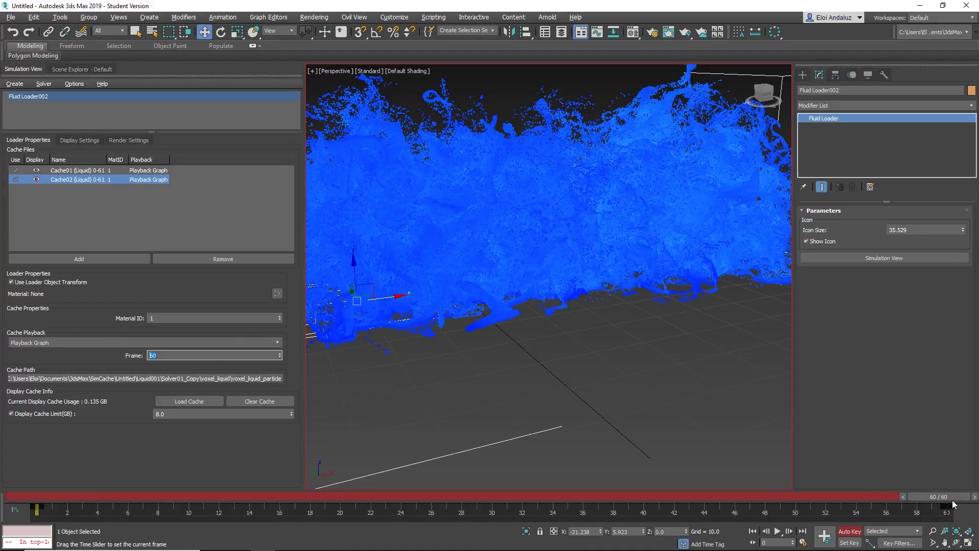
{"action": "right_click", "coordinate": [279, 356]}
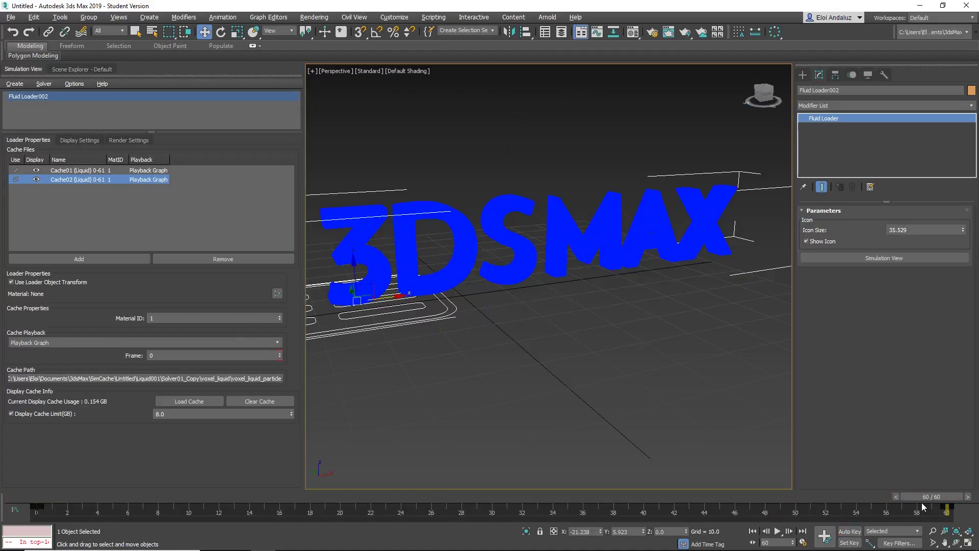
{"action": "left_click", "coordinate": [29, 498]}
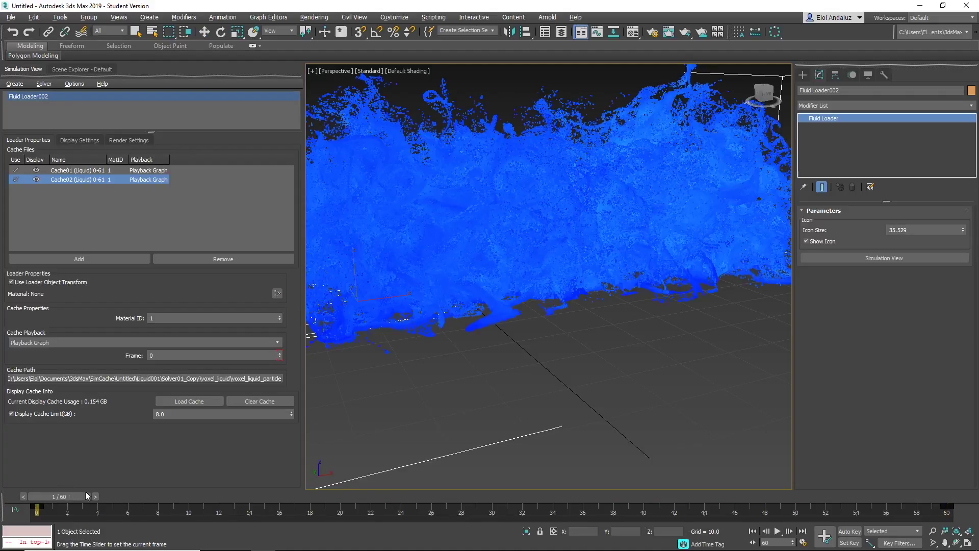
{"action": "key", "text": "/"}
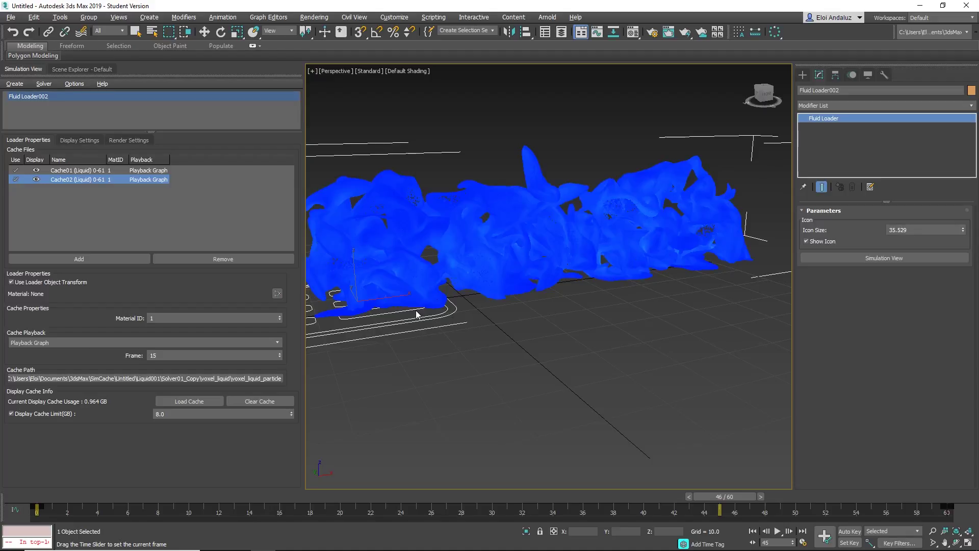
Move the fluid loader along X to about -20.3 and clone it as a copy lowered to about Z -20.4
{"action": "middle_click_drag", "start_coordinate": [416, 313], "coordinate": [422, 293], "text": "alt"}
{"action": "key", "text": "w"}
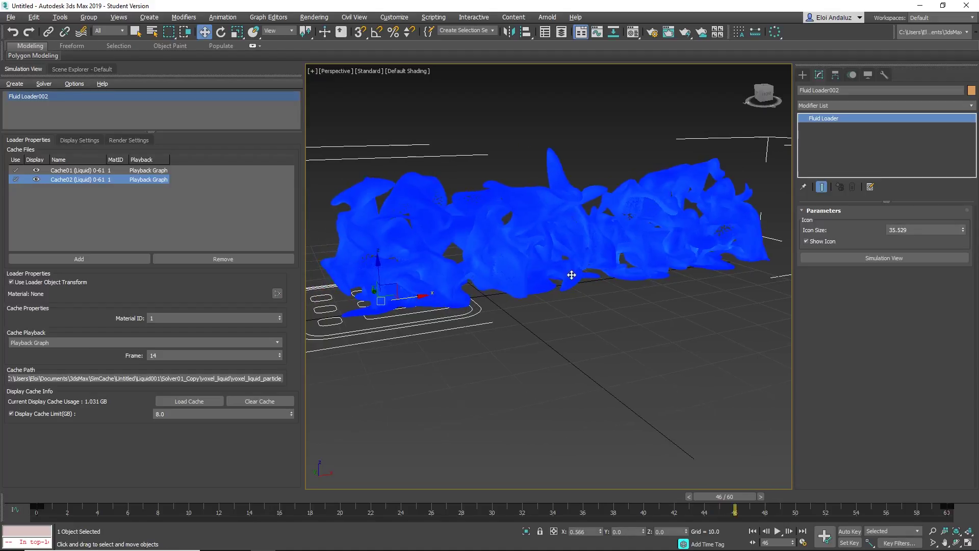
{"action": "left_click_drag", "start_coordinate": [572, 274], "coordinate": [409, 242]}
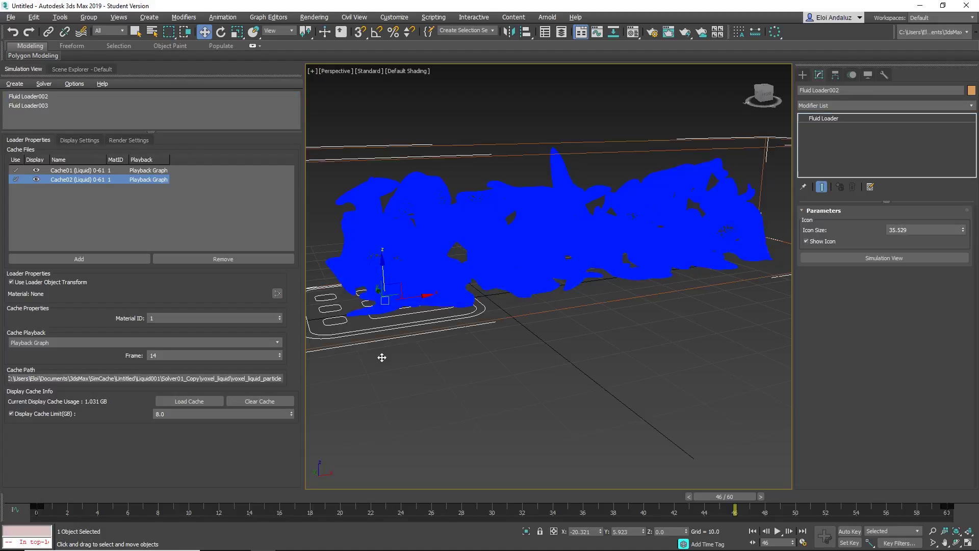
{"action": "left_click_drag", "start_coordinate": [381, 357], "coordinate": [383, 357], "text": "shift"}
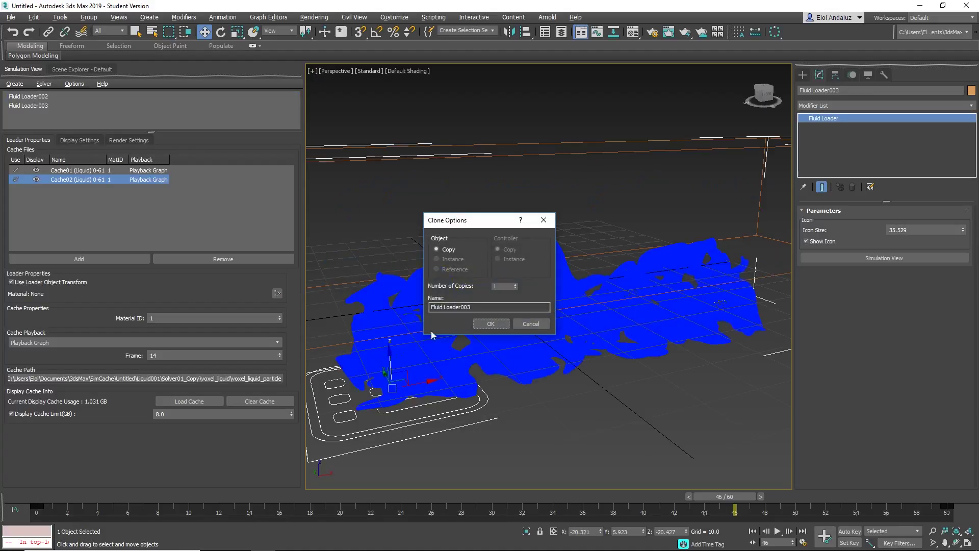
{"action": "left_click", "coordinate": [501, 323]}
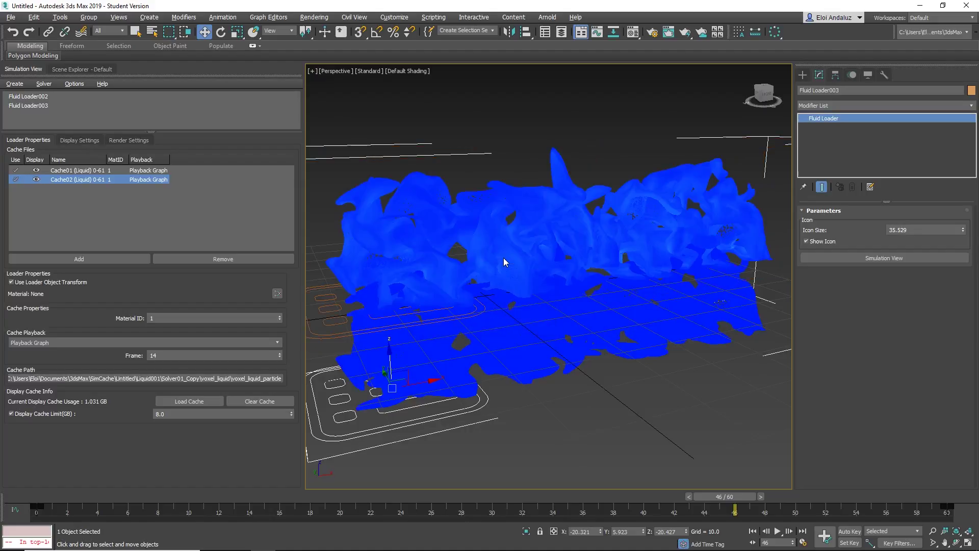
Remove Cache01 from Fluid Loader003 and Cache02 from Fluid Loader002, so each loader holds one cache
{"action": "left_click", "coordinate": [38, 103]}
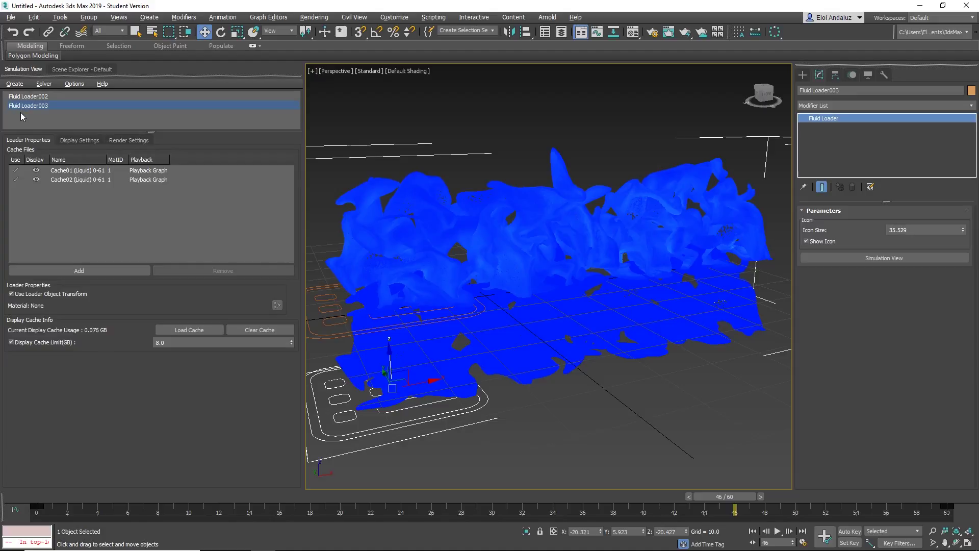
{"action": "left_click", "coordinate": [154, 172]}
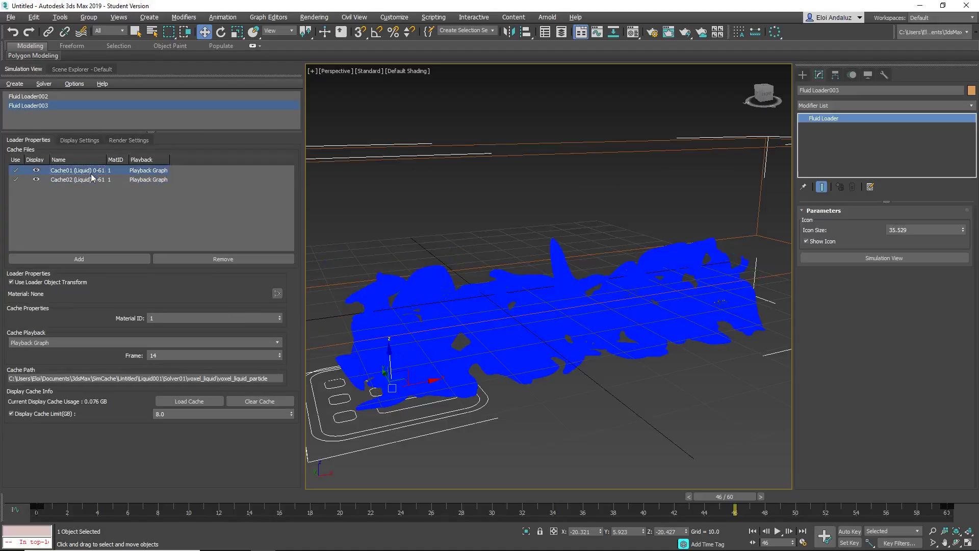
{"action": "left_click", "coordinate": [236, 259]}
{"action": "left_click", "coordinate": [51, 97]}
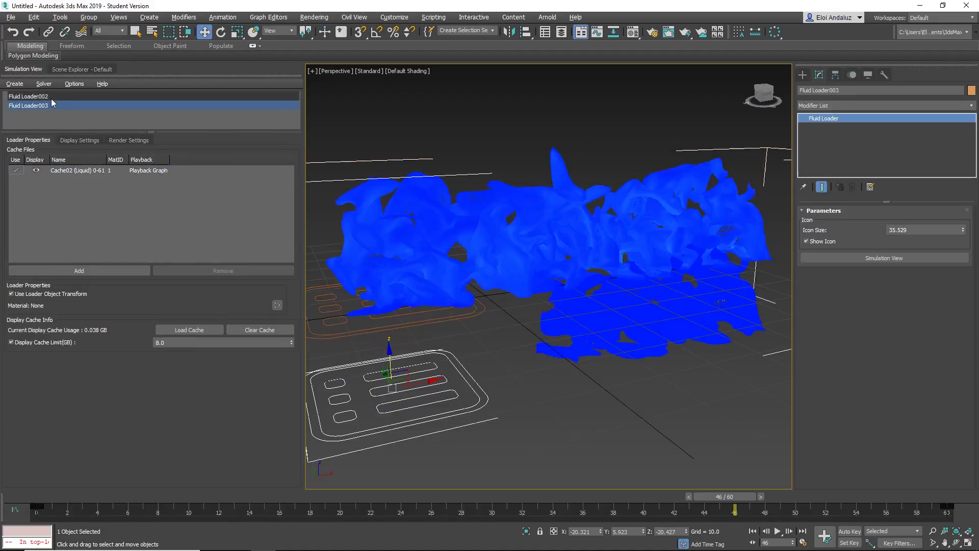
{"action": "left_click", "coordinate": [66, 179]}
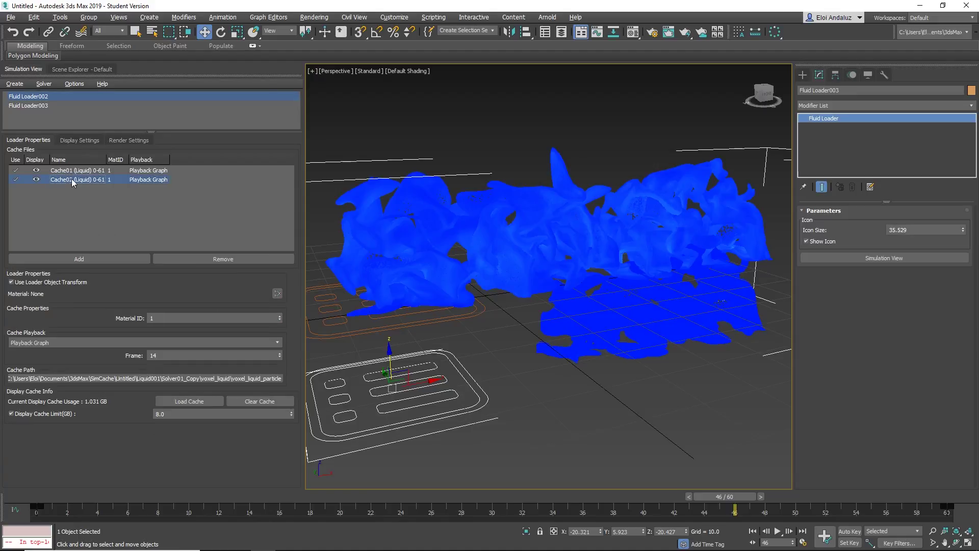
{"action": "left_click", "coordinate": [224, 270]}
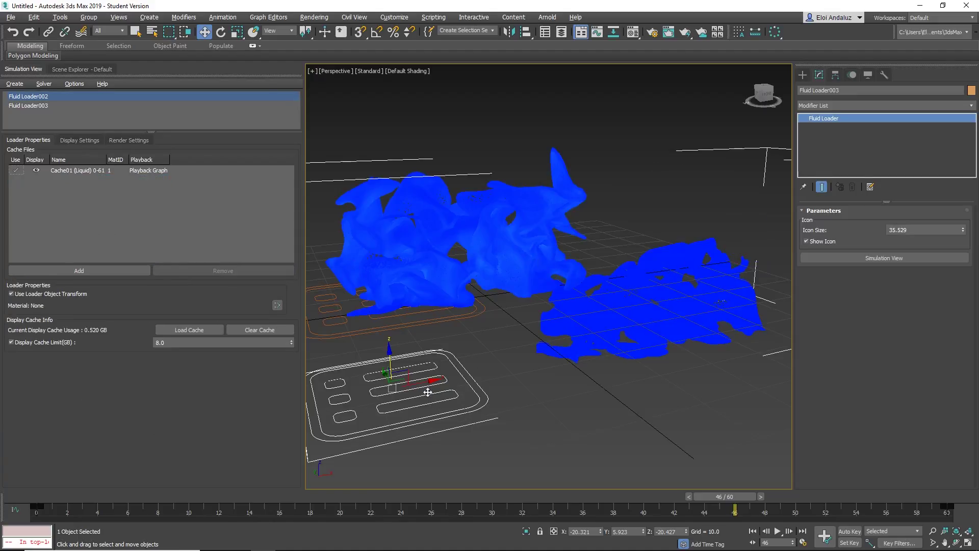
Move Fluid Loader003 along X to about -69.0 and scrub through the animation to frame 57
{"action": "left_click_drag", "start_coordinate": [389, 387], "coordinate": [146, 484]}
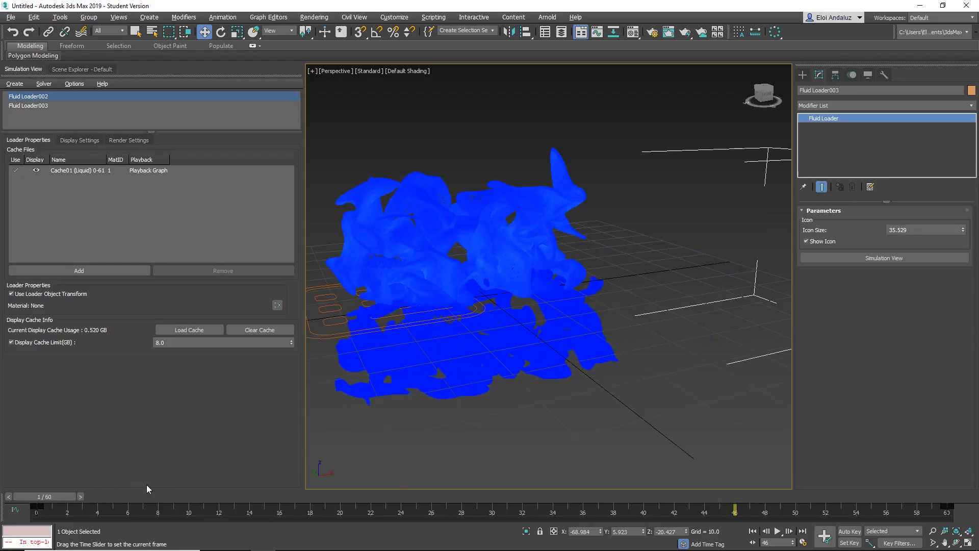
{"action": "left_click_drag", "start_coordinate": [319, 473], "coordinate": [448, 453]}
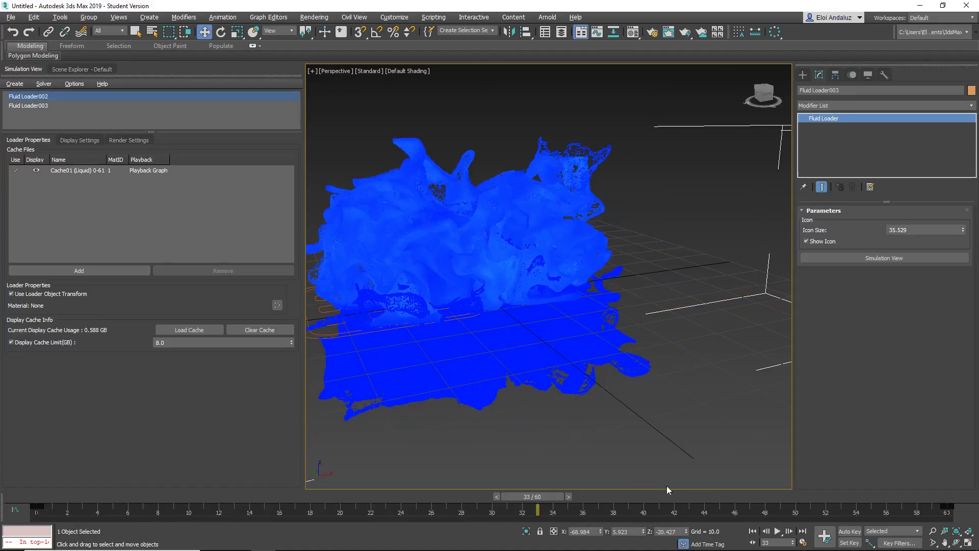
{"action": "left_click", "coordinate": [837, 495]}
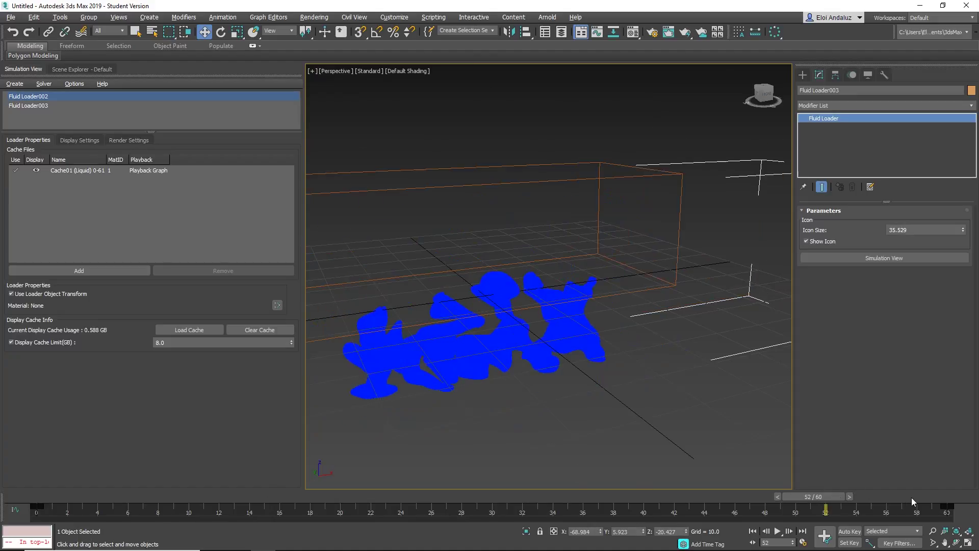
{"action": "left_click", "coordinate": [913, 498]}
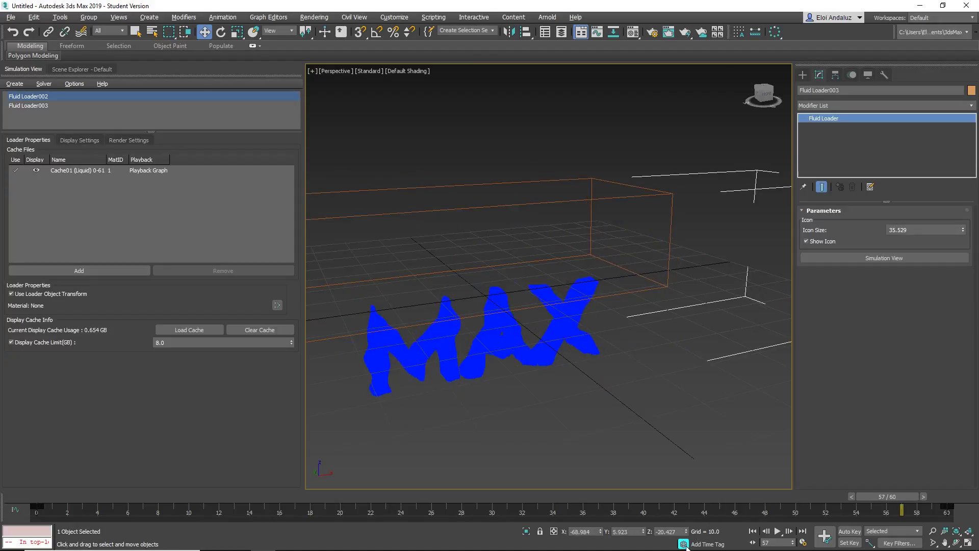
Select Fluid Loader002 and move it along X to about -22.0 to align the 3DS liquid above the MAX liquid
{"action": "scroll", "coordinate": [456, 277], "scroll_direction": "up", "scroll_amount": 6}
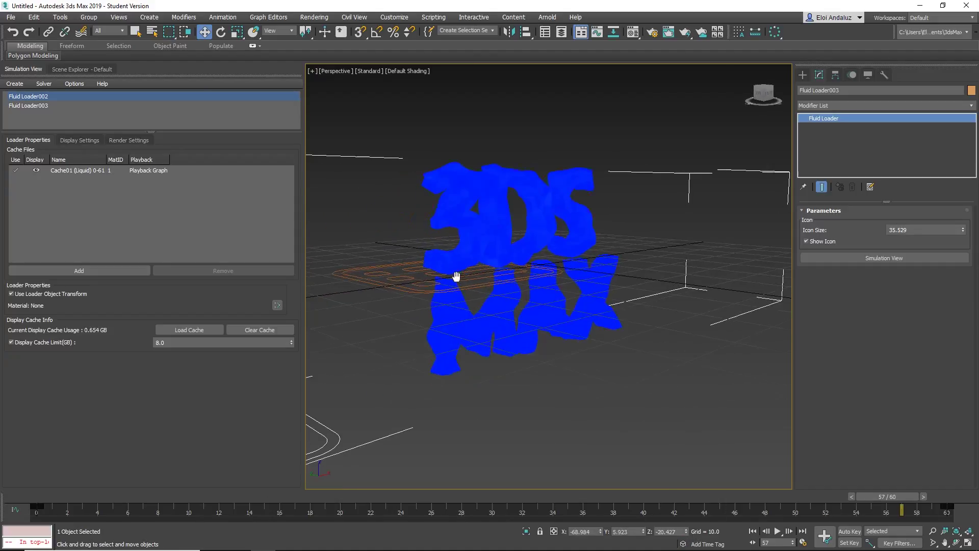
{"action": "scroll", "coordinate": [520, 277], "scroll_direction": "down", "scroll_amount": 3}
{"action": "scroll", "coordinate": [556, 258], "scroll_direction": "up", "scroll_amount": 5}
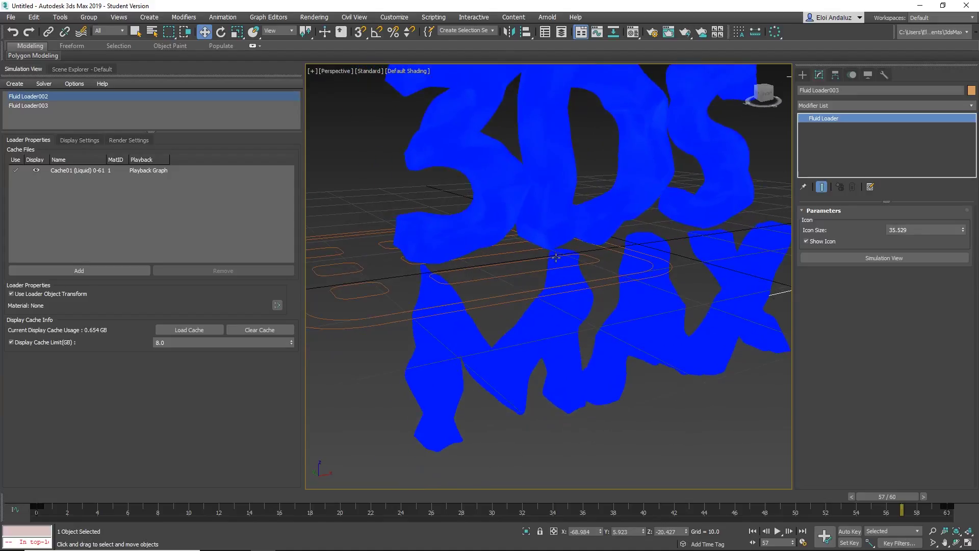
{"action": "left_click", "coordinate": [540, 258]}
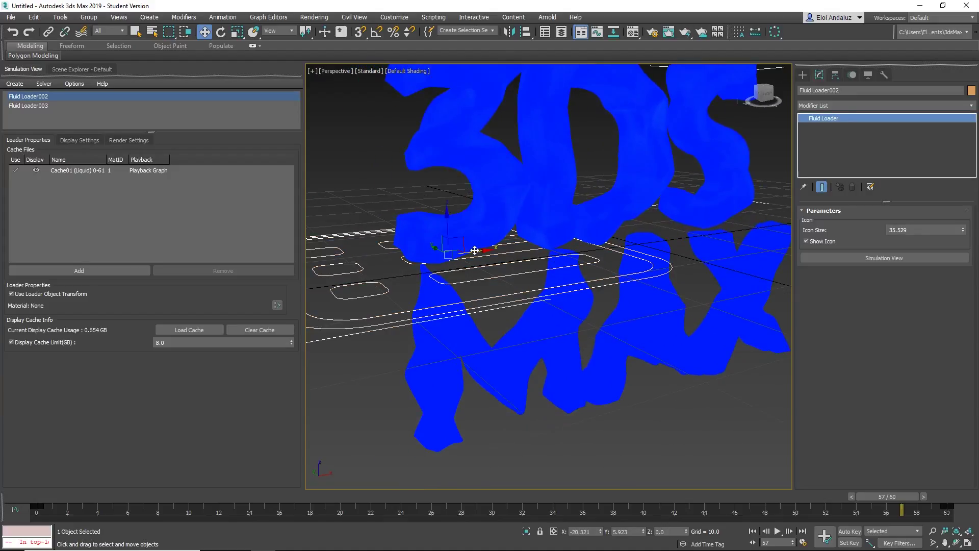
{"action": "left_click_drag", "start_coordinate": [474, 251], "coordinate": [459, 254]}
{"action": "scroll", "coordinate": [541, 221], "scroll_direction": "down", "scroll_amount": 5}
{"action": "scroll", "coordinate": [531, 230], "scroll_direction": "up", "scroll_amount": 3}
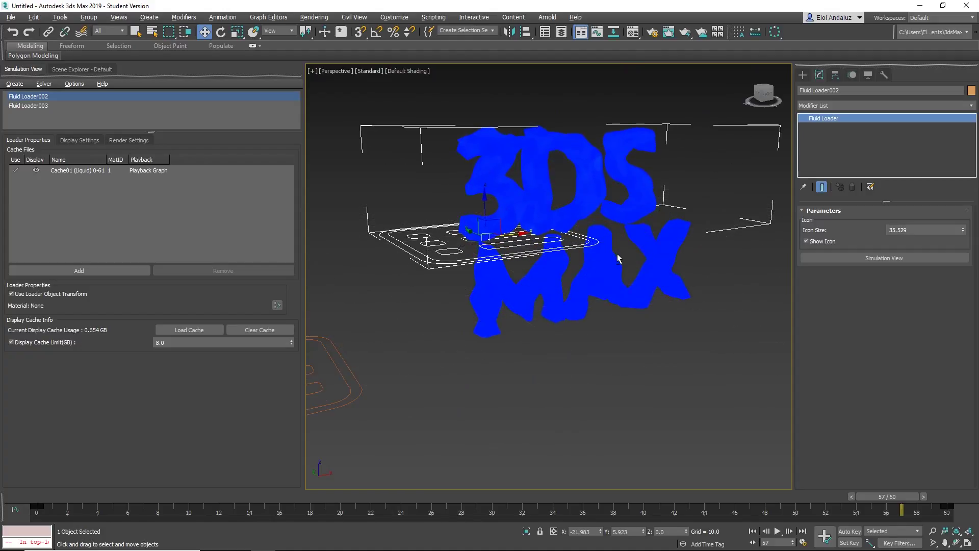
Open the disk location of Fluid Loader002's Cache01 to examine its cache files, and close the folder window
{"action": "scroll", "coordinate": [623, 250], "scroll_direction": "up", "scroll_amount": 4}
{"action": "middle_click_drag", "start_coordinate": [630, 234], "coordinate": [622, 263]}
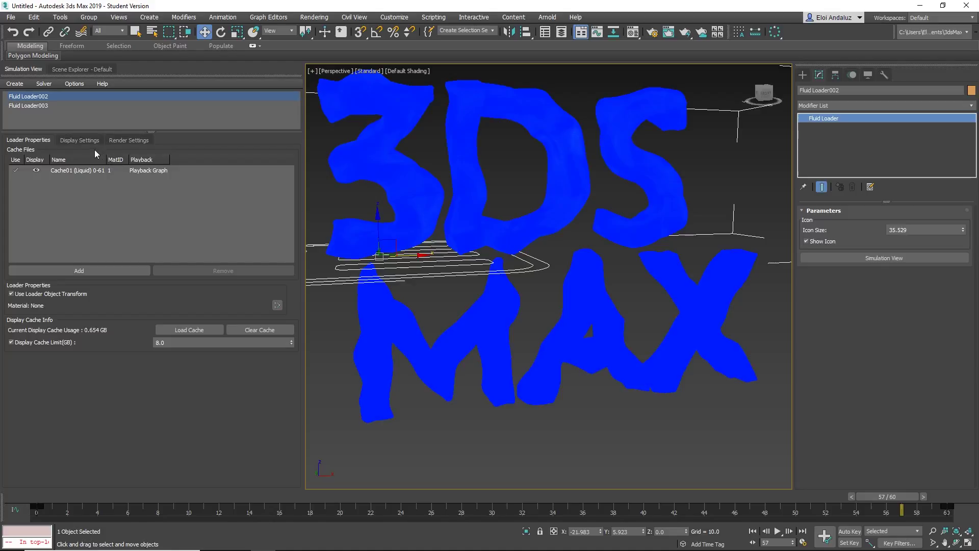
{"action": "left_click", "coordinate": [80, 137]}
{"action": "left_click", "coordinate": [21, 143]}
{"action": "left_click", "coordinate": [75, 171]}
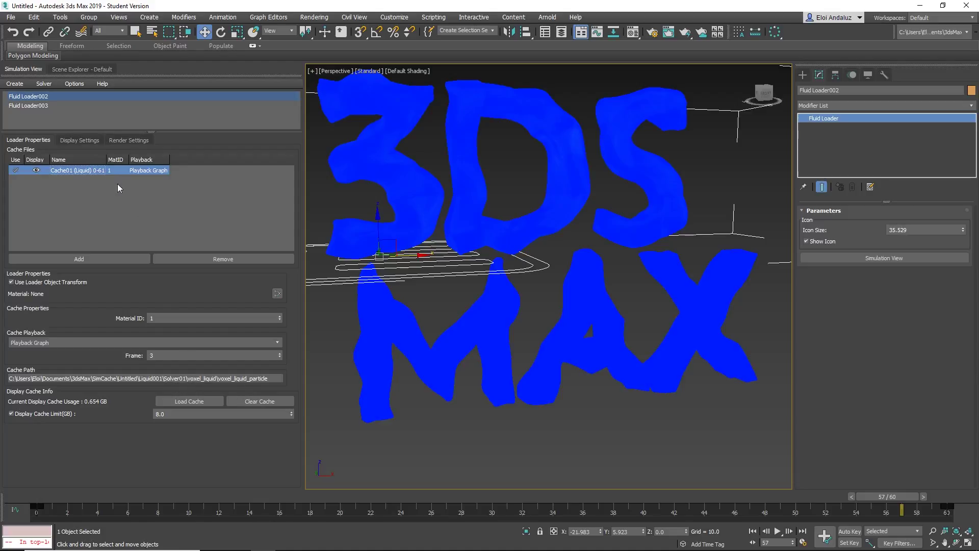
{"action": "right_click", "coordinate": [107, 171]}
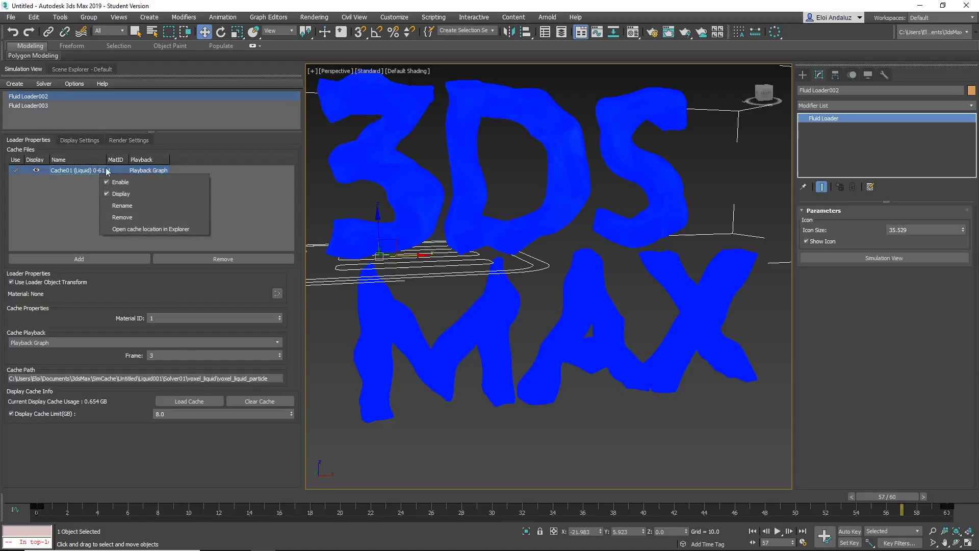
{"action": "left_click", "coordinate": [150, 229]}
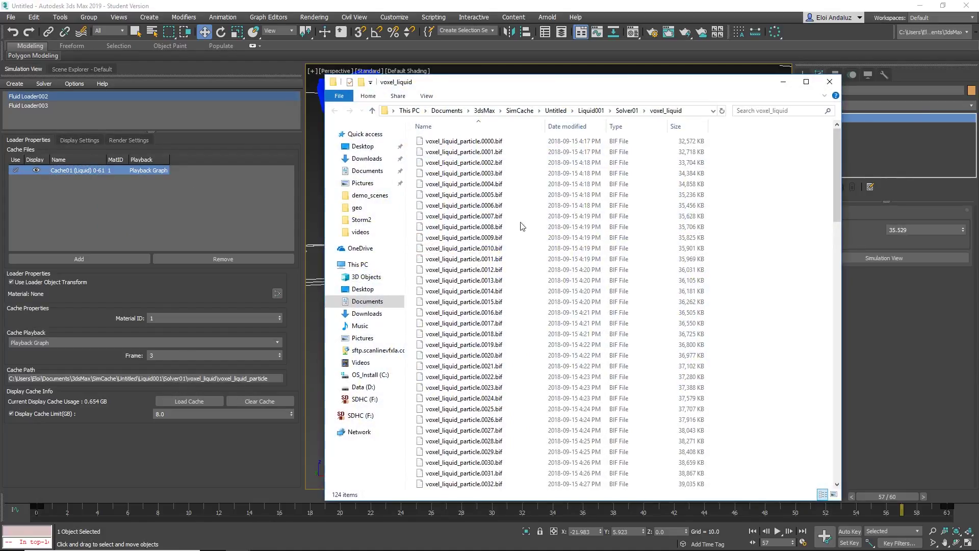
{"action": "left_click", "coordinate": [829, 82]}
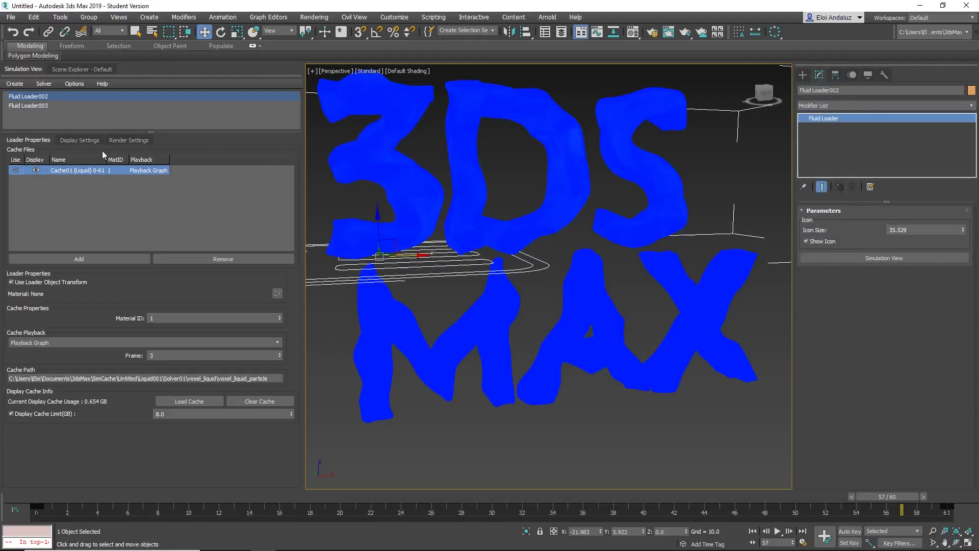
Set Fluid Loader002's liquid to render as Cache Mesh in its render settings
{"action": "left_click", "coordinate": [79, 137]}
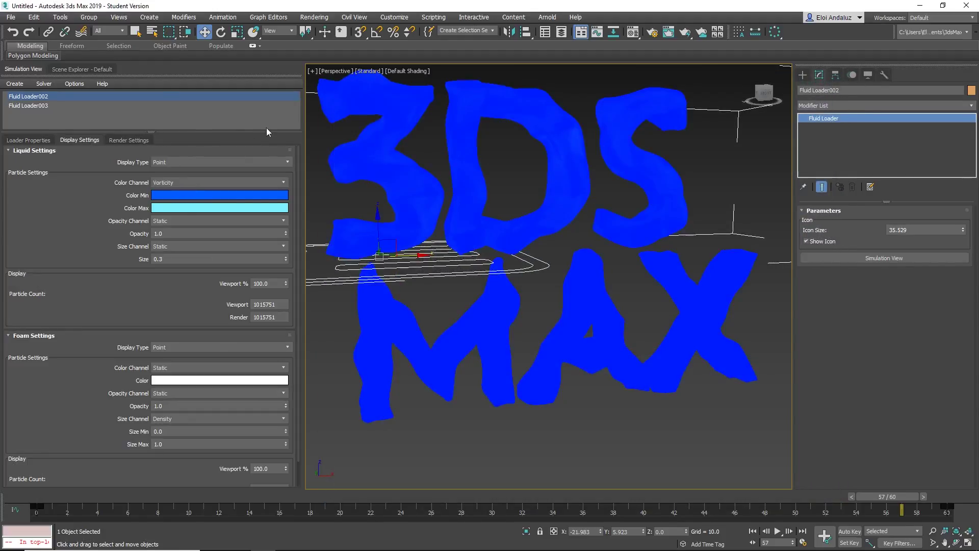
{"action": "left_click", "coordinate": [115, 141]}
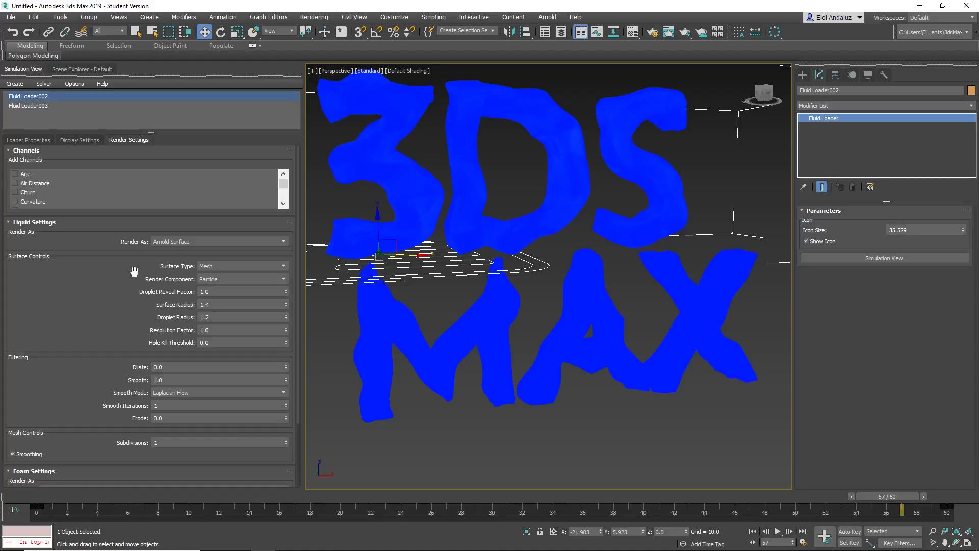
{"action": "left_click", "coordinate": [235, 242]}
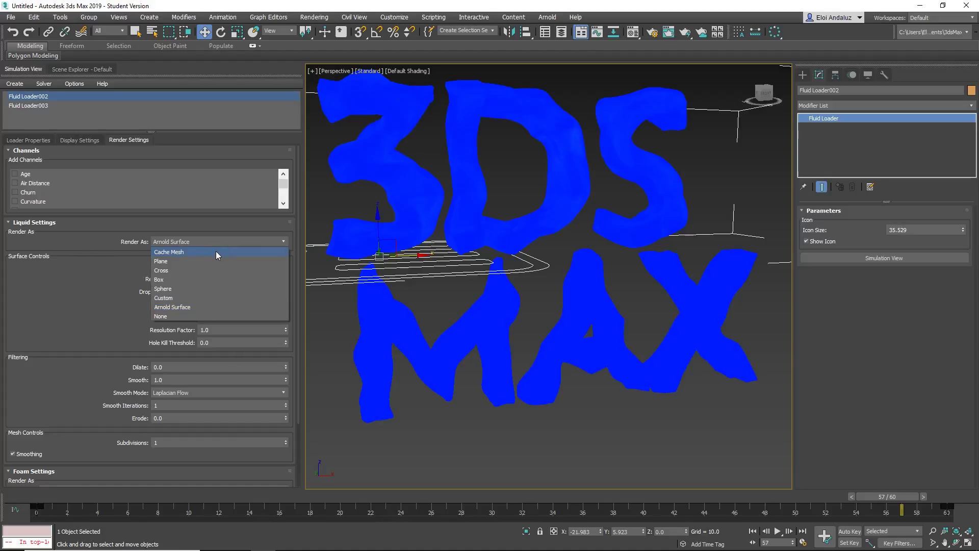
{"action": "left_click", "coordinate": [216, 250]}
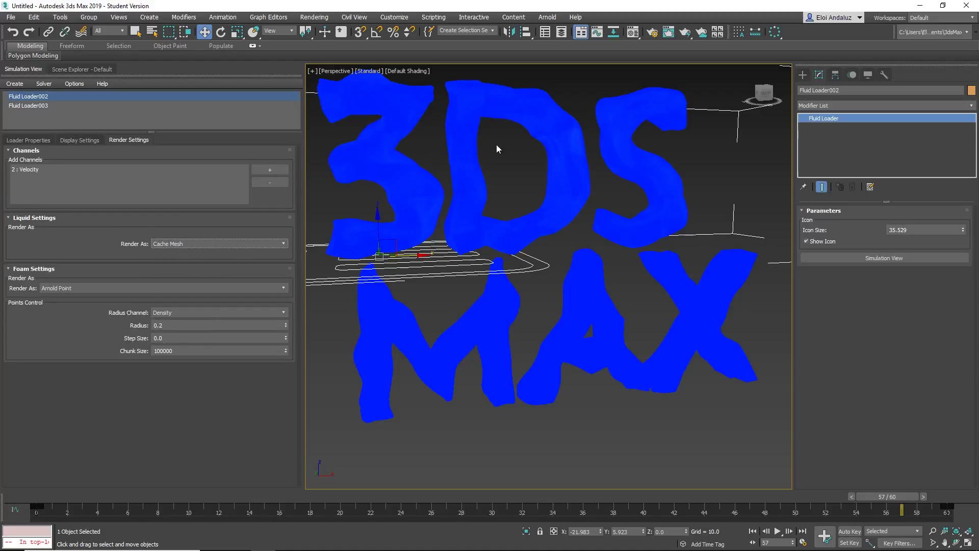
Configure the render setup to target ActiveShade Mode with the Arnold renderer, and close the setup
{"action": "middle_click_drag", "start_coordinate": [497, 146], "coordinate": [509, 148]}
{"action": "key", "text": "F10"}
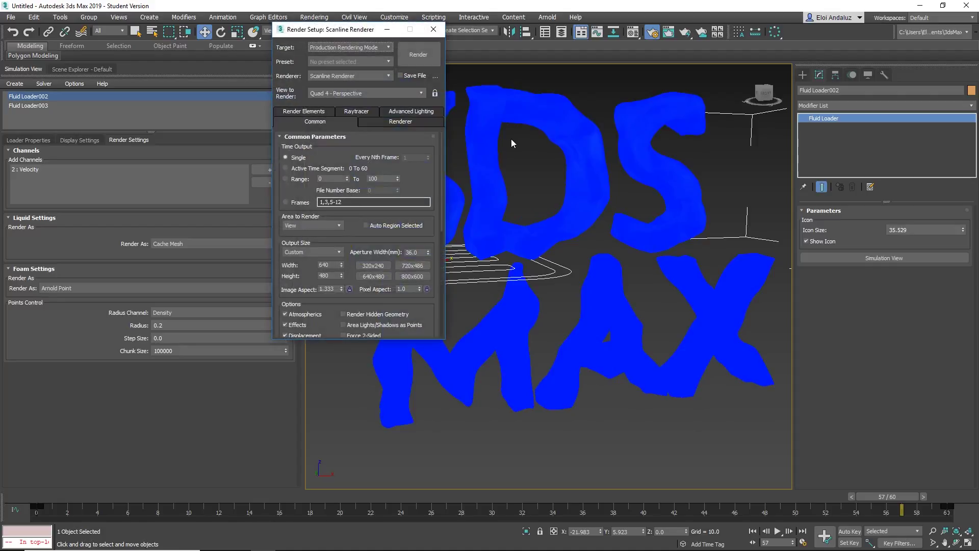
{"action": "left_click", "coordinate": [330, 46]}
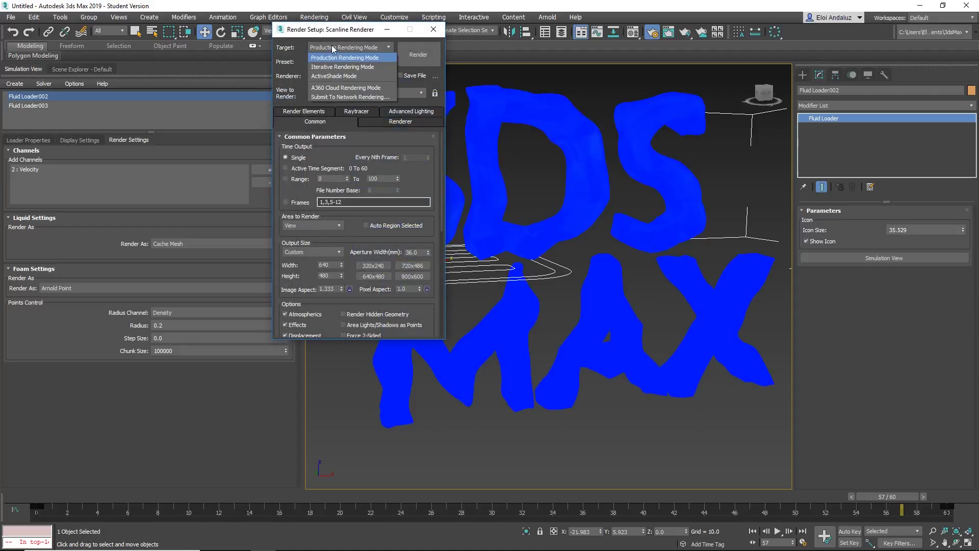
{"action": "left_click", "coordinate": [355, 76]}
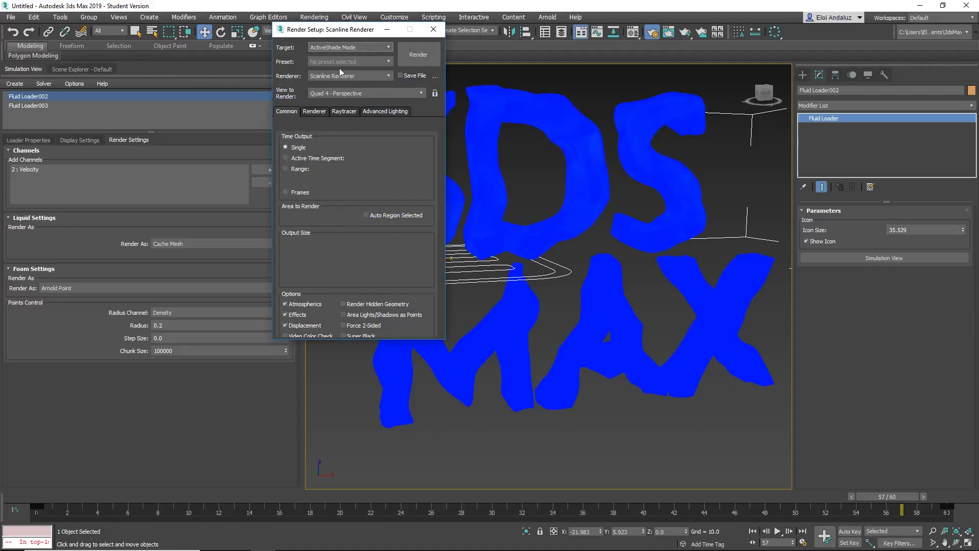
{"action": "left_click", "coordinate": [345, 76]}
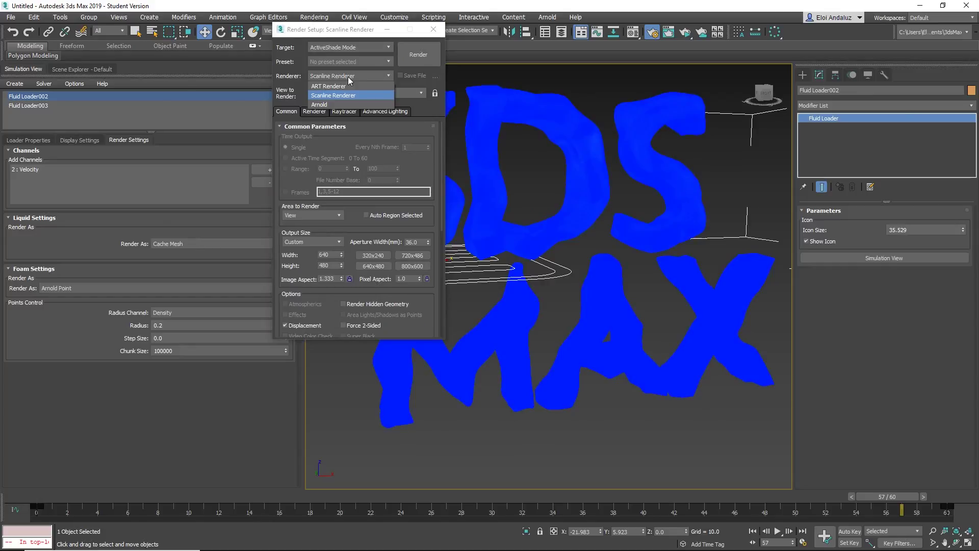
{"action": "left_click", "coordinate": [342, 105]}
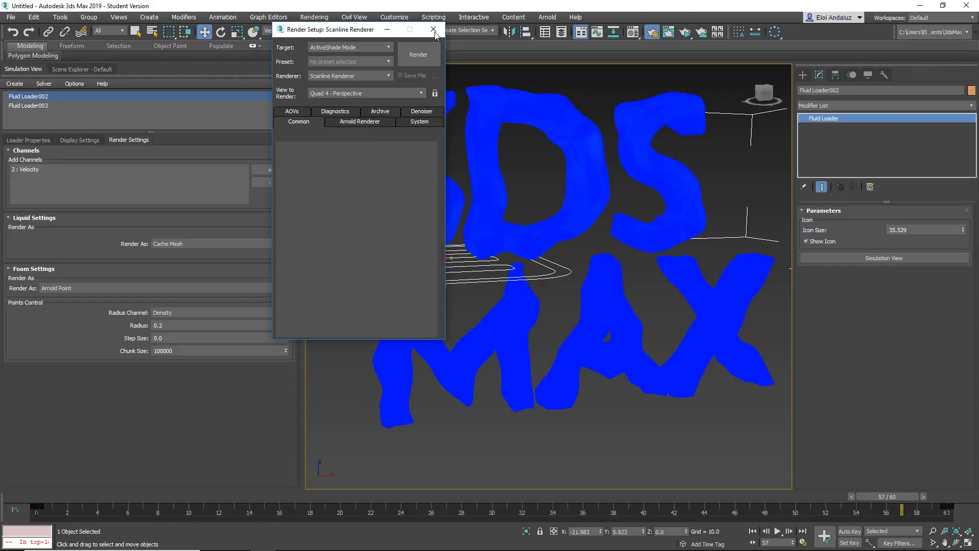
{"action": "left_click", "coordinate": [434, 29]}
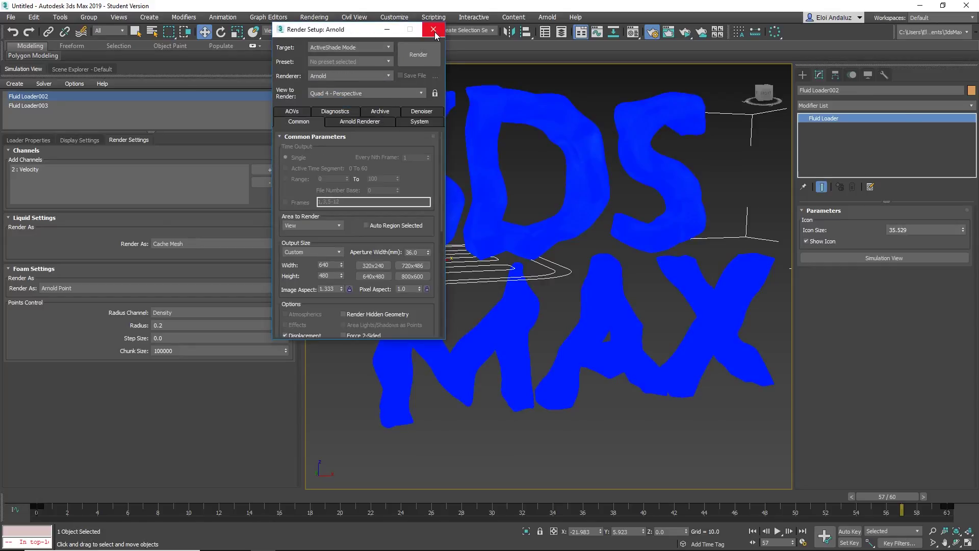
{"action": "left_click", "coordinate": [434, 32]}
Check the liquid's Render As options, keep Cache Mesh, and render the Perspective view at frame 57
{"action": "left_click", "coordinate": [266, 243]}
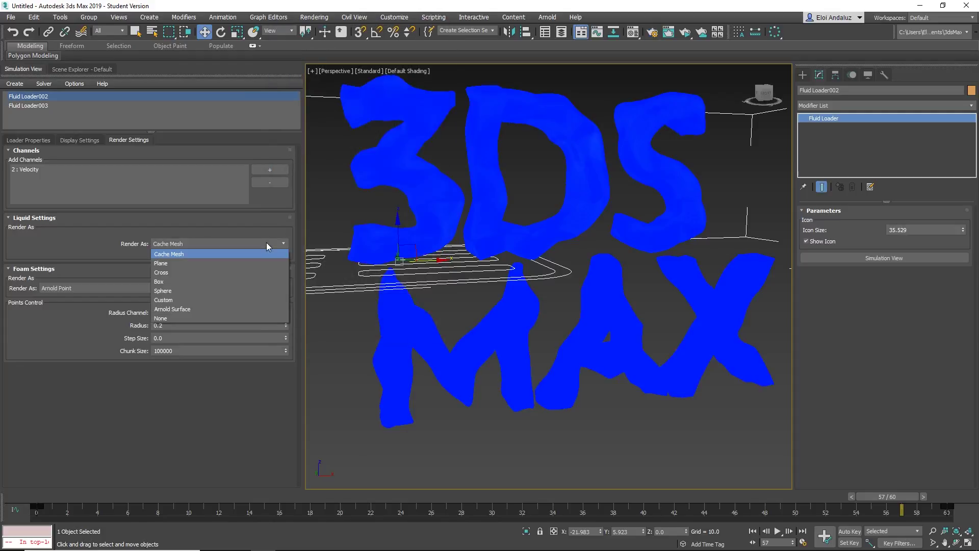
{"action": "left_click", "coordinate": [266, 243]}
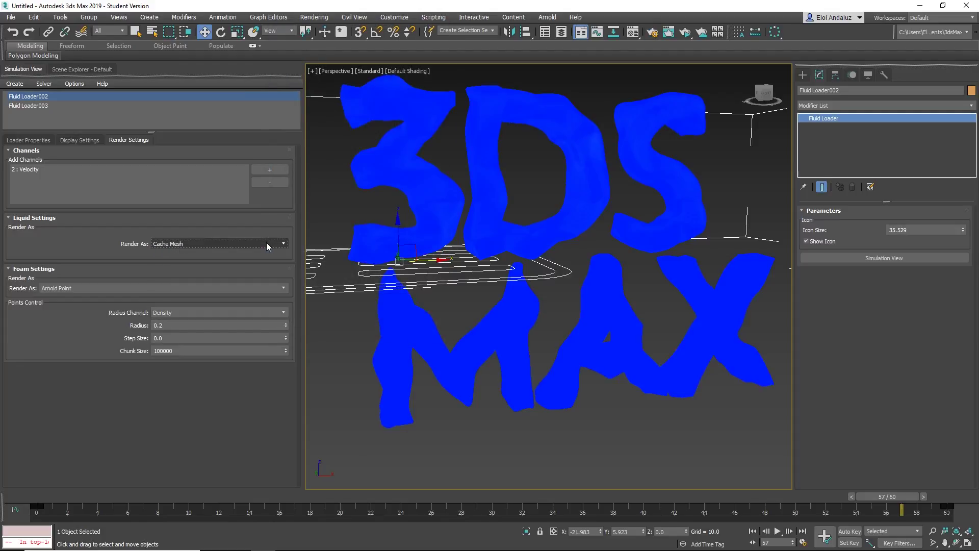
{"action": "key", "text": "shift+q"}
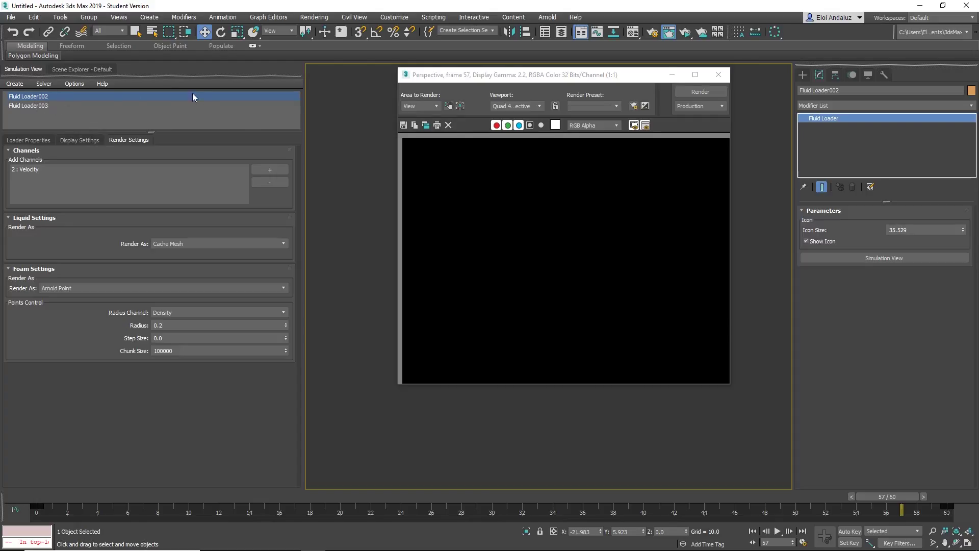
{"action": "key", "text": "shift+q"}
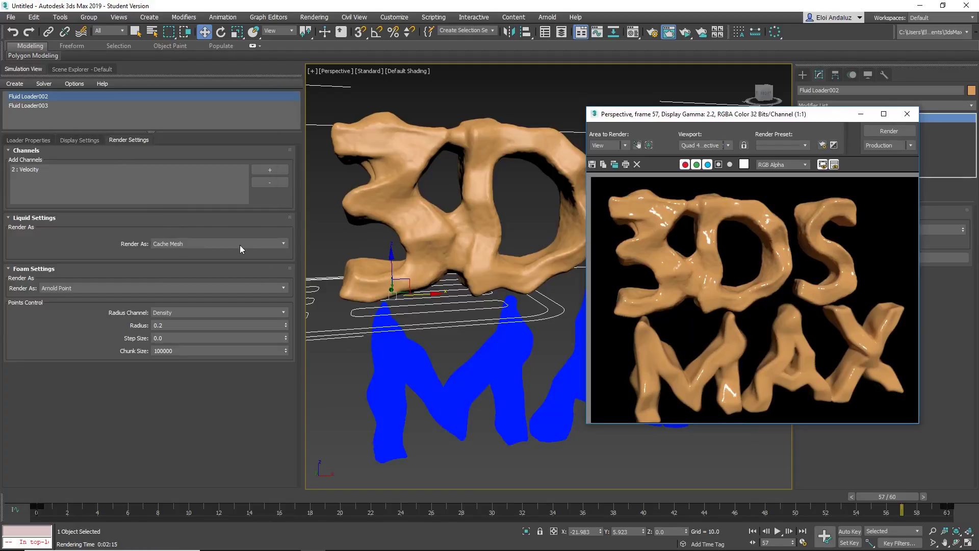
Review Fluid Loader002's liquid display type options, return to its loader properties, and minimize the rendered frame
{"action": "left_click", "coordinate": [83, 137]}
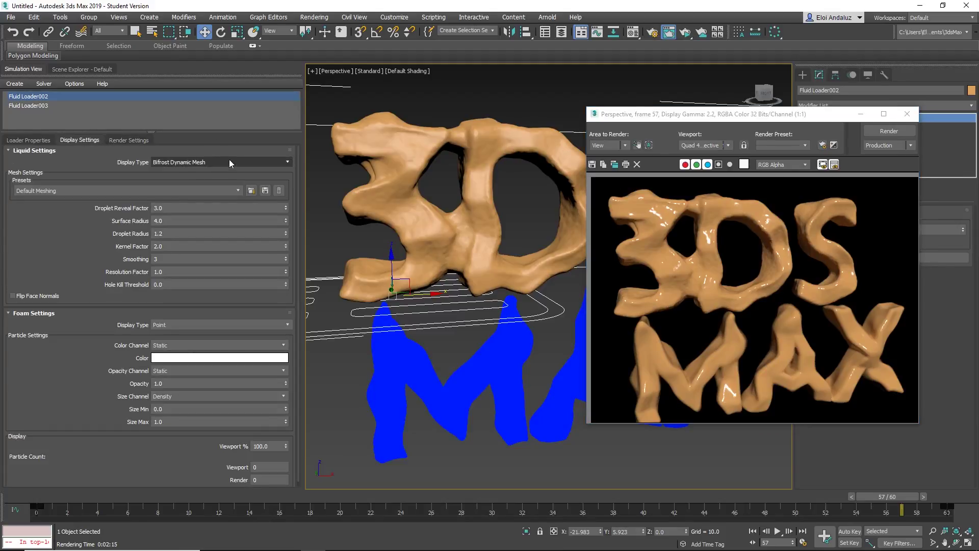
{"action": "left_click", "coordinate": [201, 160]}
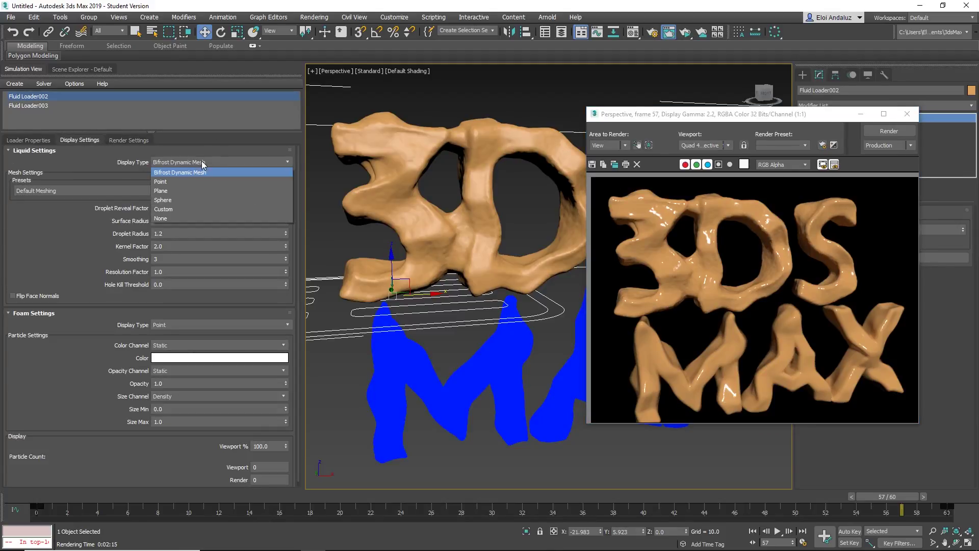
{"action": "left_click", "coordinate": [119, 161]}
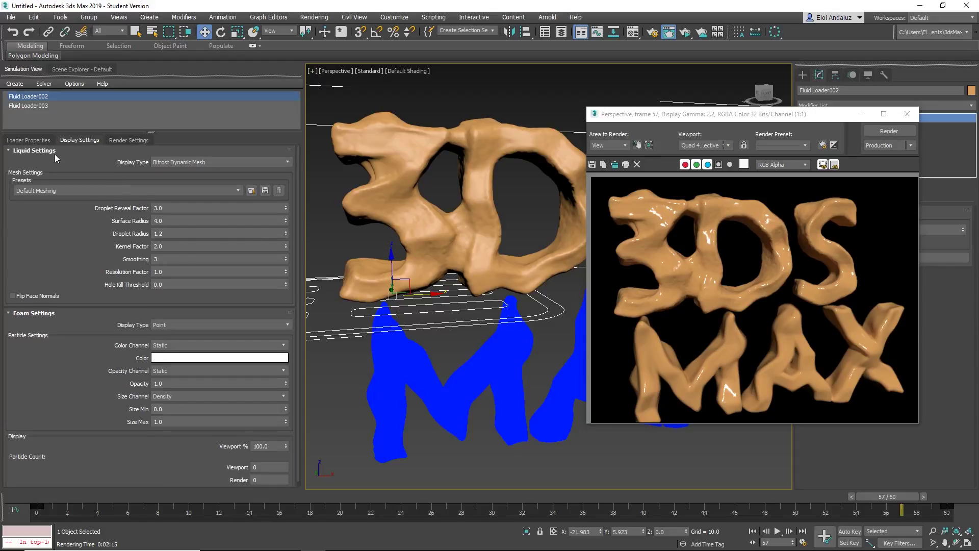
{"action": "left_click", "coordinate": [20, 142]}
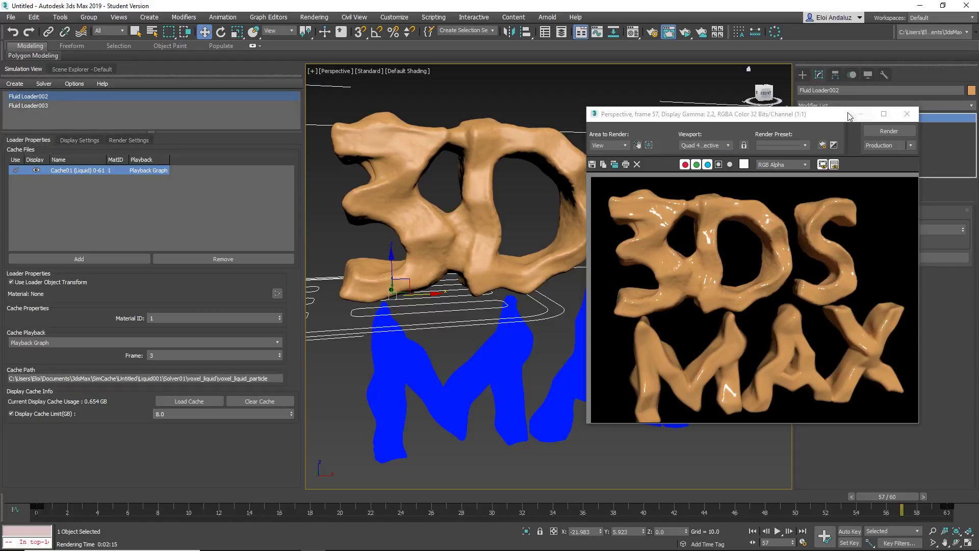
{"action": "left_click_drag", "start_coordinate": [838, 117], "coordinate": [630, 147]}
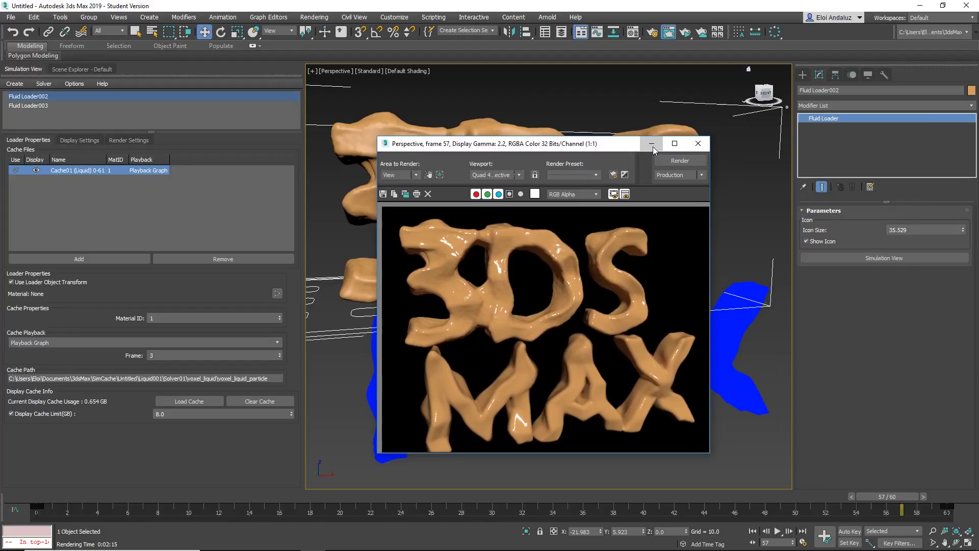
{"action": "left_click", "coordinate": [652, 145]}
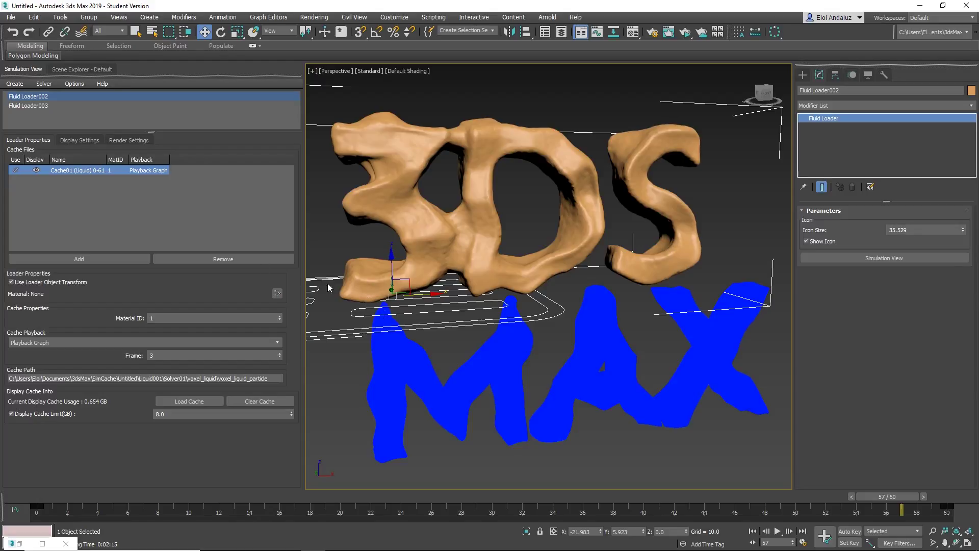
Reselect Fluid Loader002 and move it to about X -21.2 and Z -1.0, then deselect it
{"action": "left_click", "coordinate": [83, 173]}
{"action": "left_click", "coordinate": [480, 321]}
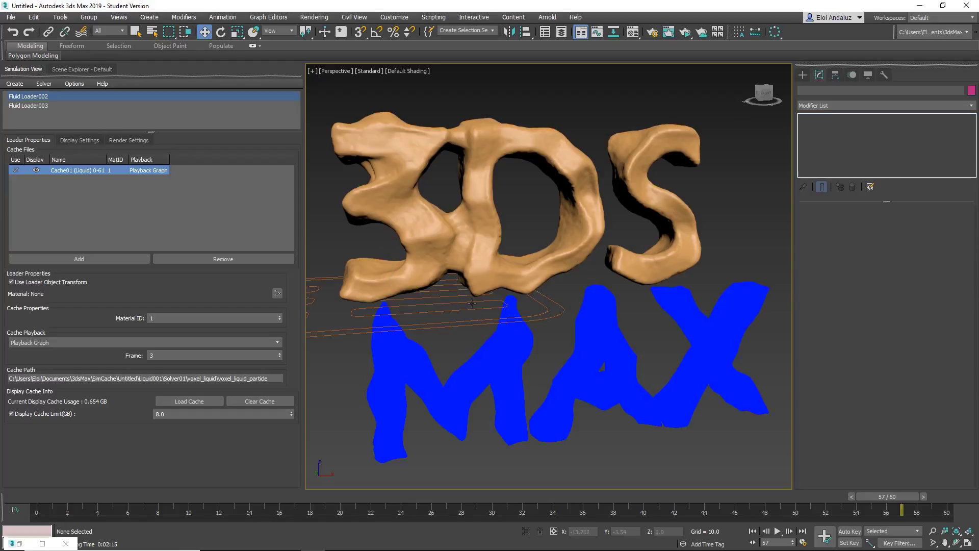
{"action": "left_click", "coordinate": [471, 304]}
{"action": "left_click_drag", "start_coordinate": [430, 293], "coordinate": [408, 289]}
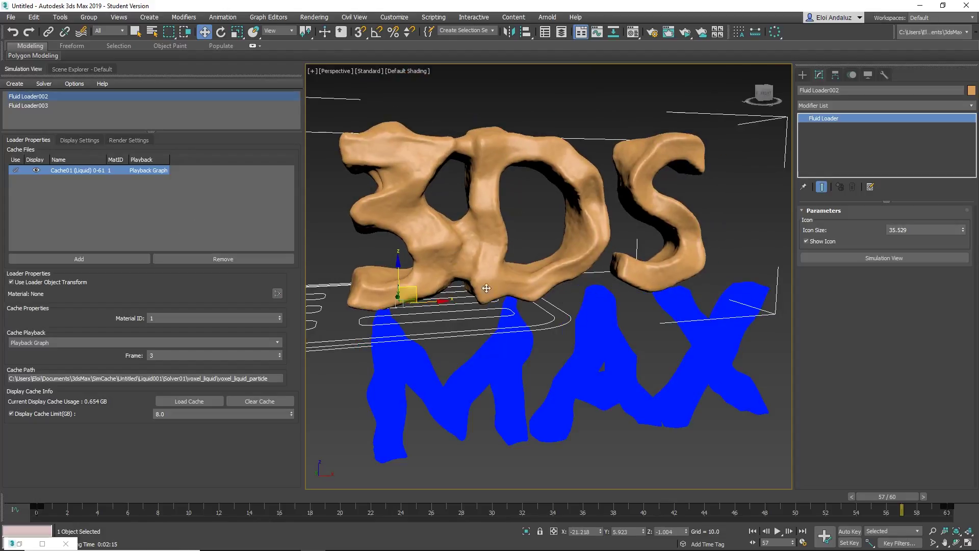
{"action": "left_click", "coordinate": [512, 346]}
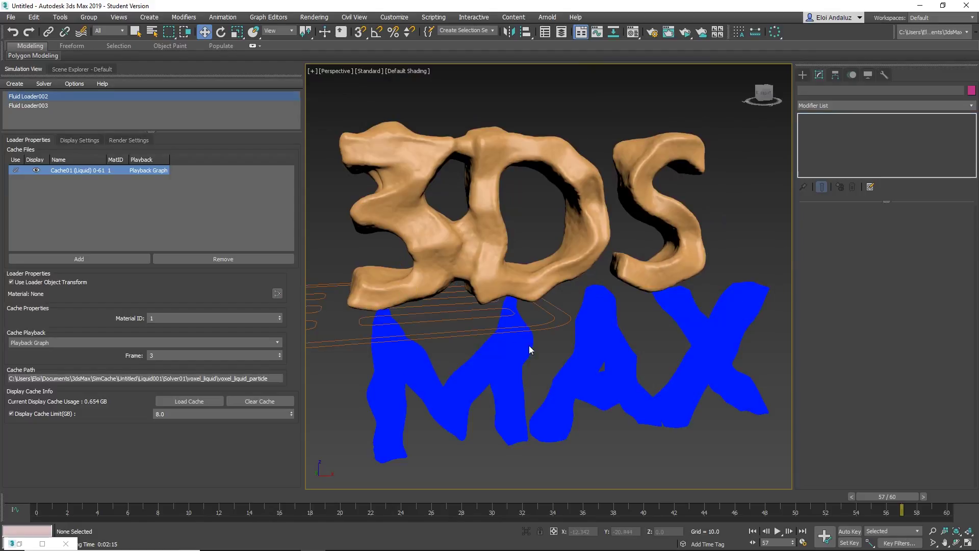
Clone Fluid Loader003 as a single copy placed along X at about -137.3
{"action": "scroll", "coordinate": [514, 376], "scroll_direction": "down", "scroll_amount": 8}
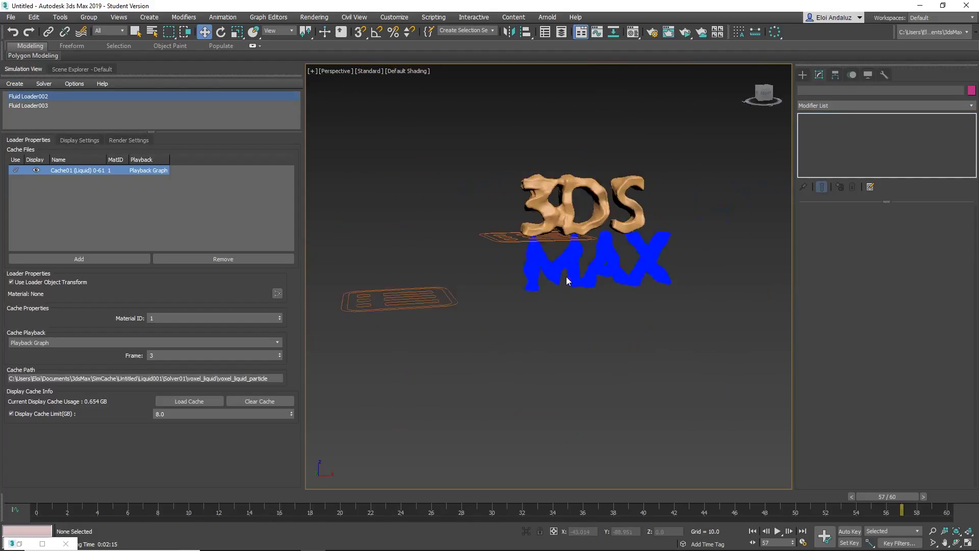
{"action": "left_click", "coordinate": [511, 299]}
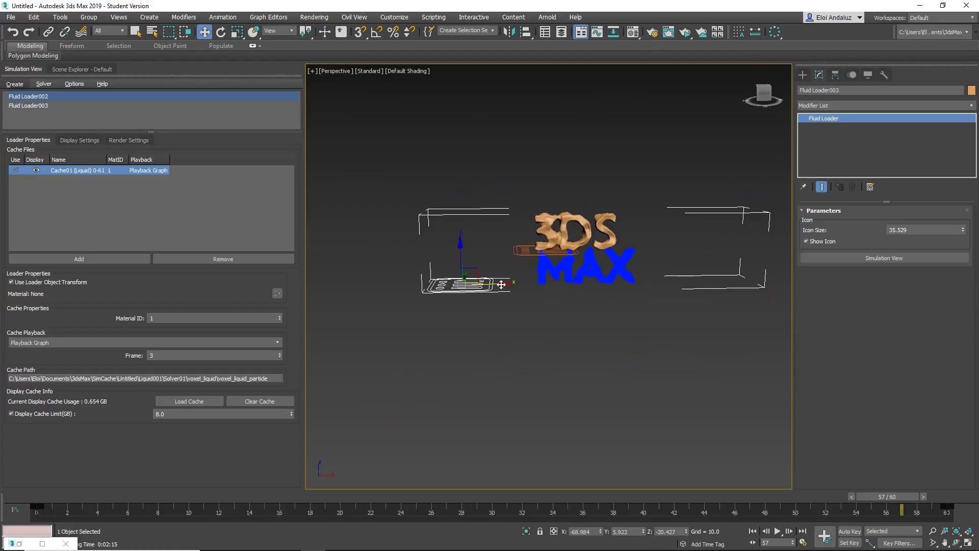
{"action": "left_click_drag", "start_coordinate": [397, 281], "coordinate": [380, 285], "text": "shift"}
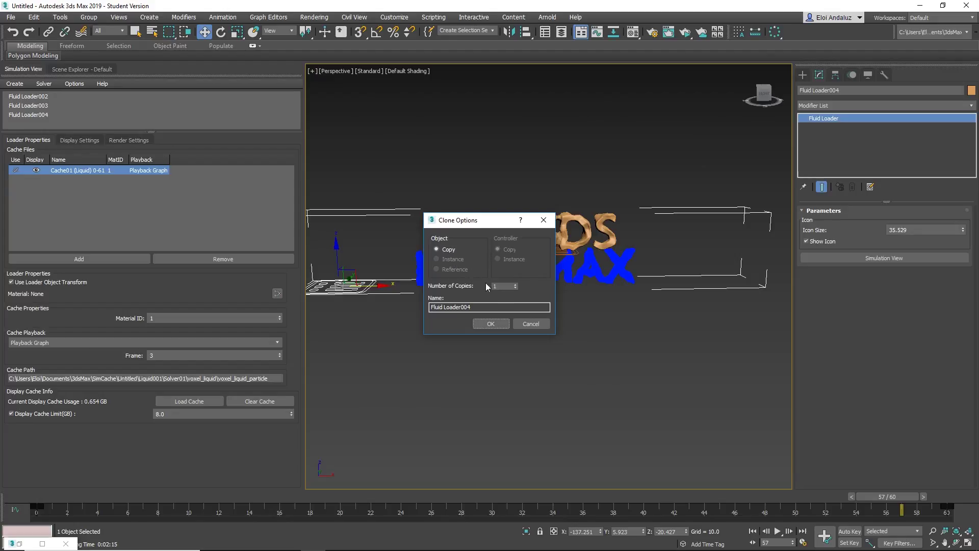
{"action": "left_click", "coordinate": [491, 324]}
Clone Fluid Loader004 as a single copy placed along X at about -195.5
{"action": "scroll", "coordinate": [455, 295], "scroll_direction": "up", "scroll_amount": 3}
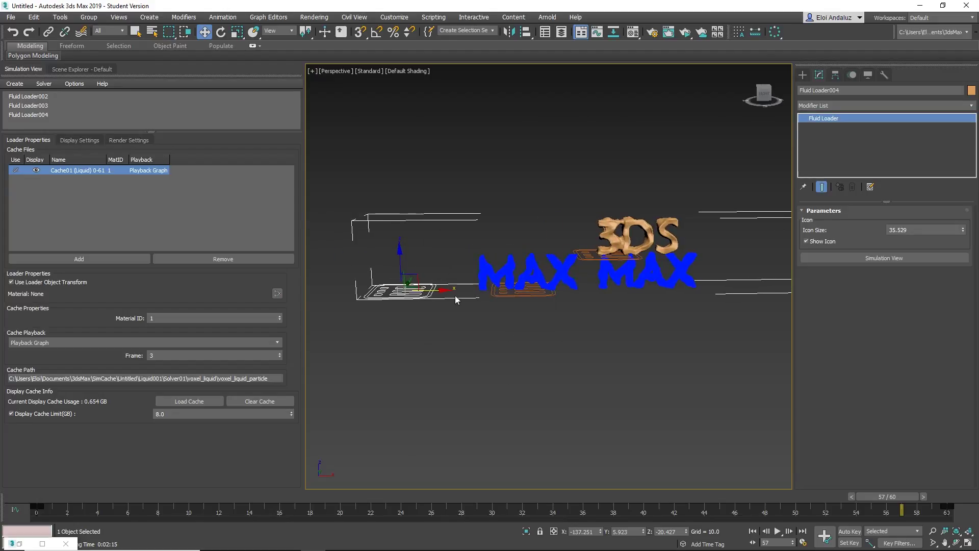
{"action": "left_click_drag", "start_coordinate": [455, 296], "coordinate": [306, 288]}
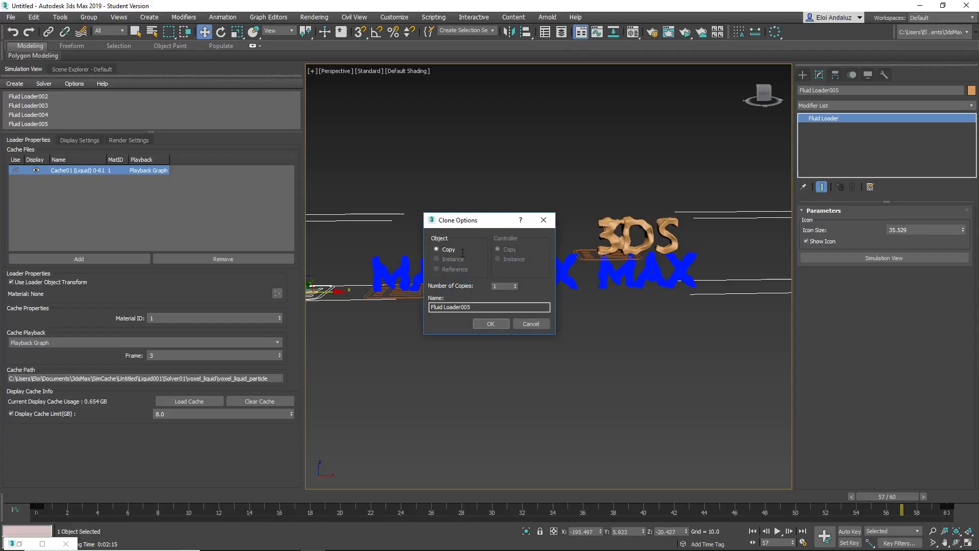
{"action": "mouse_move", "coordinate": [469, 230]}
{"action": "left_mouse_down"}
{"action": "mouse_move", "coordinate": [473, 210]}
{"action": "mouse_move", "coordinate": [538, 151]}
{"action": "left_mouse_up"}
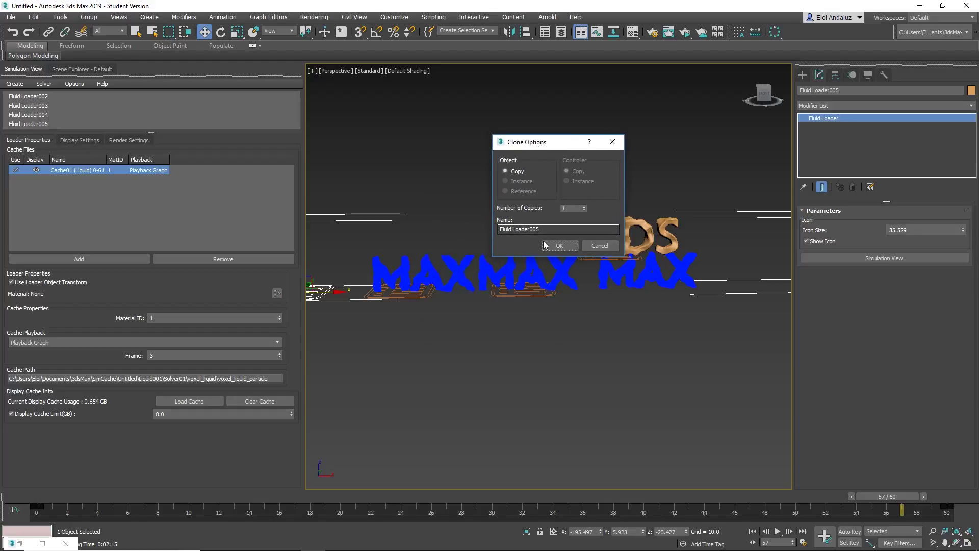
{"action": "left_click", "coordinate": [556, 246]}
Move Fluid Loader005 to about X -79.0 and Z -46.8, placing its liquid below the other MAX liquids
{"action": "middle_click_drag", "start_coordinate": [320, 180], "coordinate": [421, 186]}
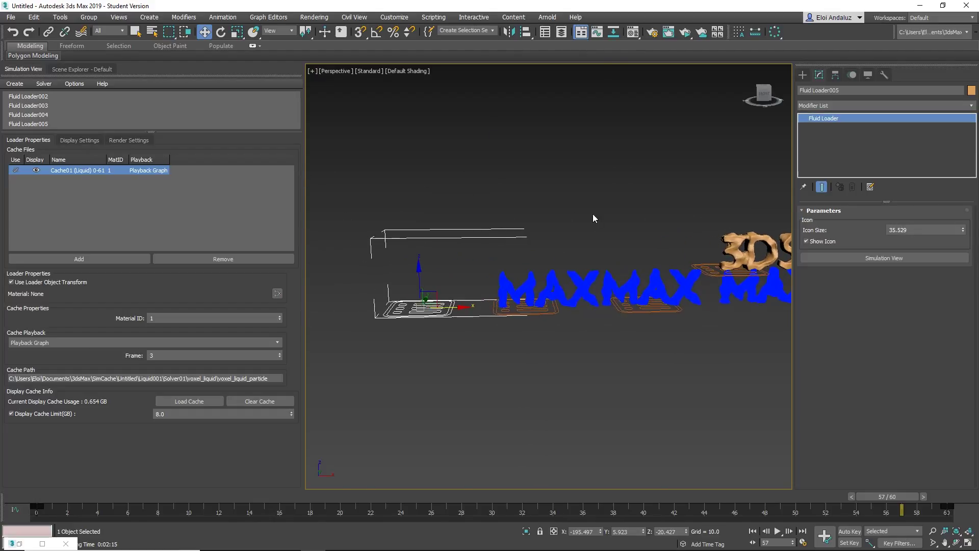
{"action": "middle_click_drag", "start_coordinate": [593, 214], "coordinate": [448, 194]}
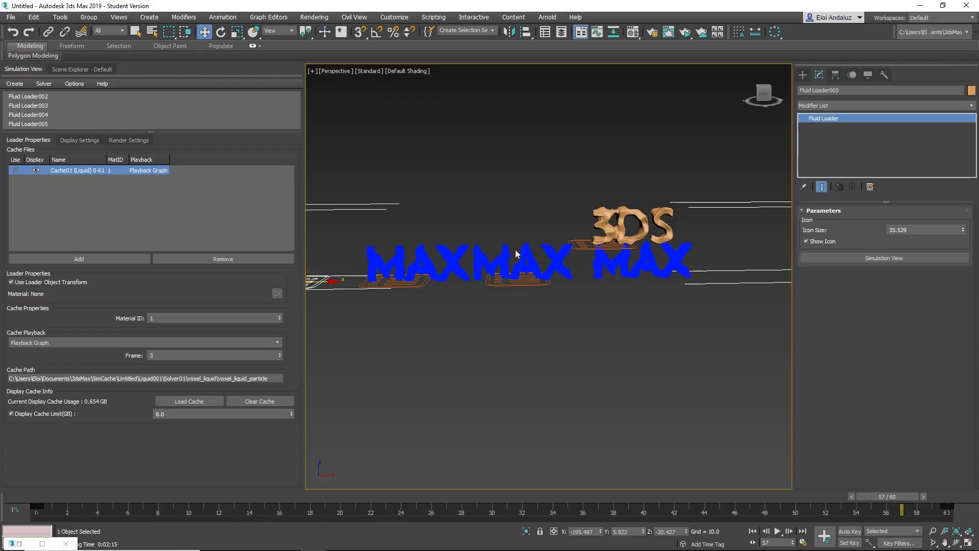
{"action": "middle_click_drag", "start_coordinate": [401, 281], "coordinate": [441, 281]}
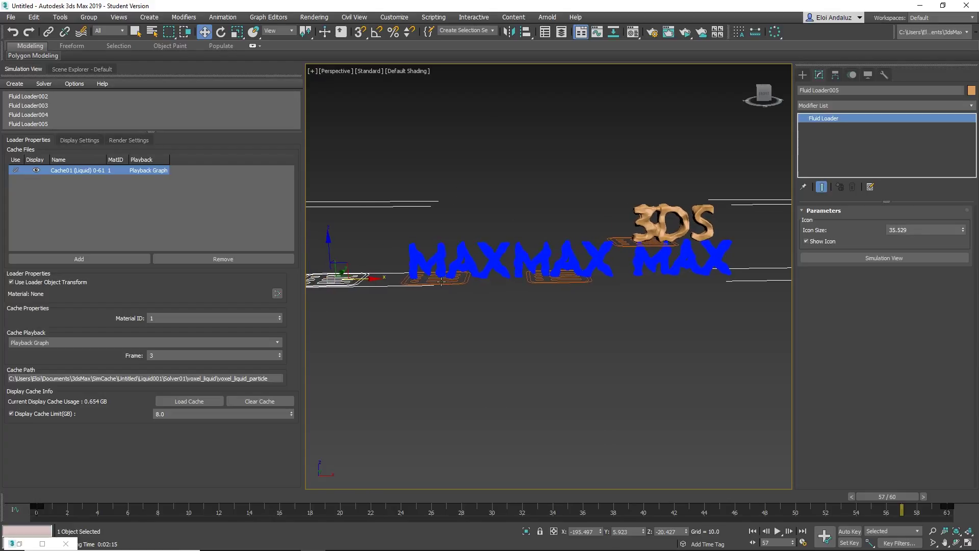
{"action": "left_click_drag", "start_coordinate": [354, 266], "coordinate": [557, 300]}
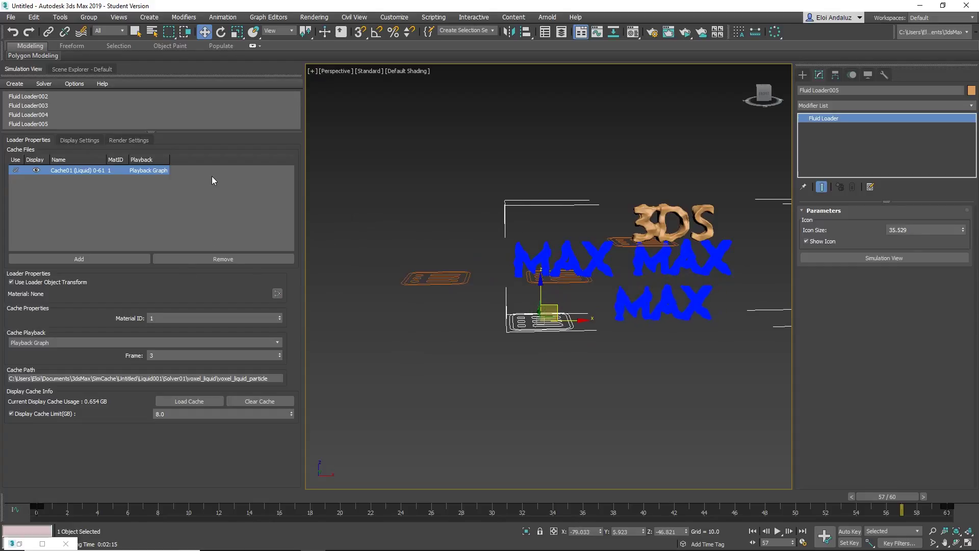